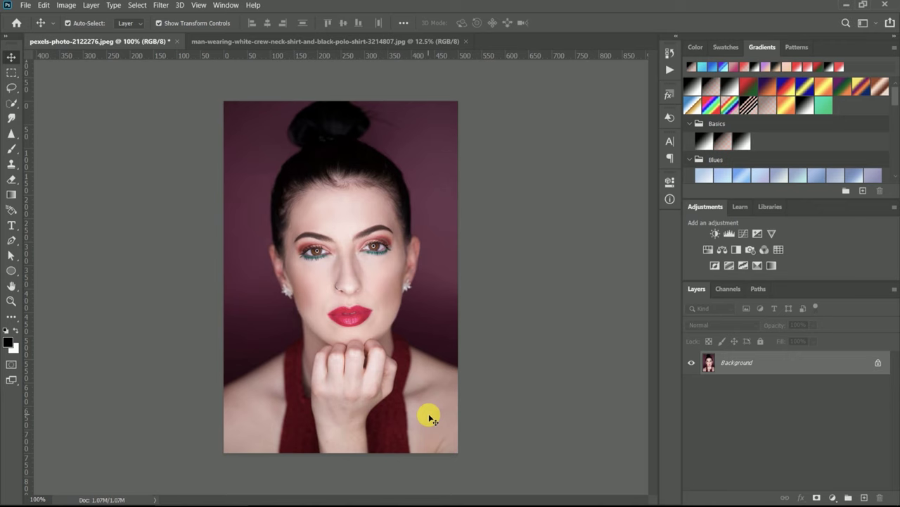
Duplicate the portrait, hide the Background layer, and name the copy 'Model'.
key(ctrl+j)
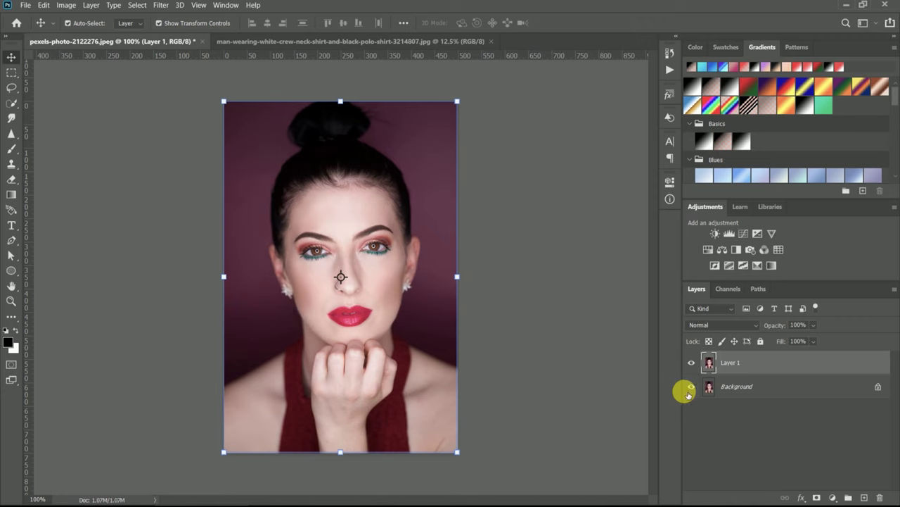
click(692, 387)
text(Model)
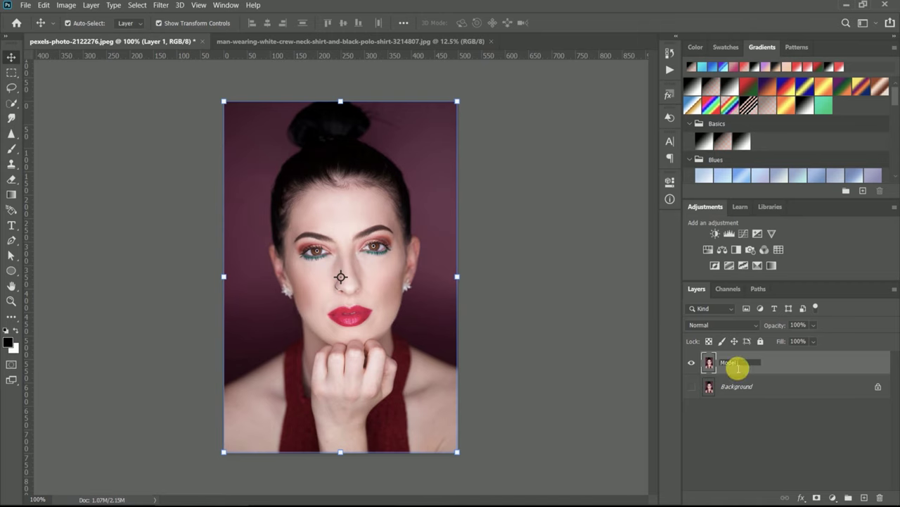
key(Return)
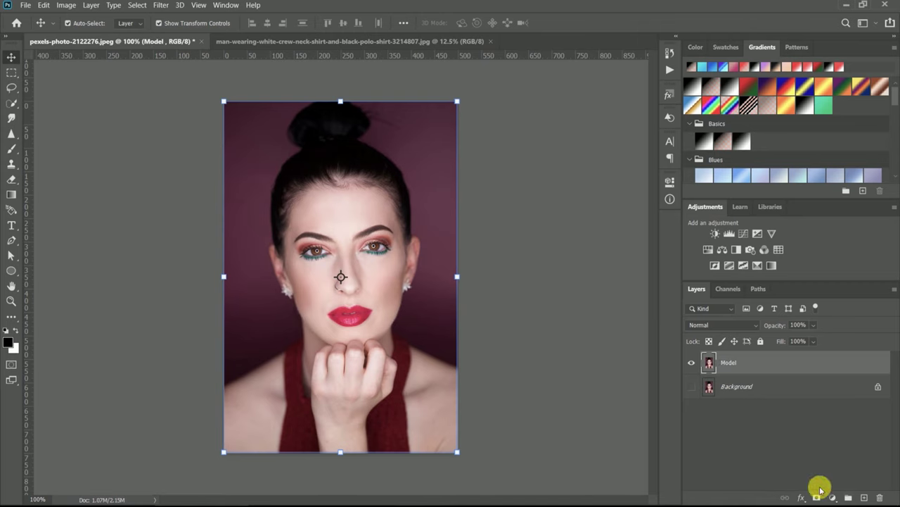
Create two new layers above Model and name them g1 (top) and g2 (below).
click(864, 498)
text(g1)
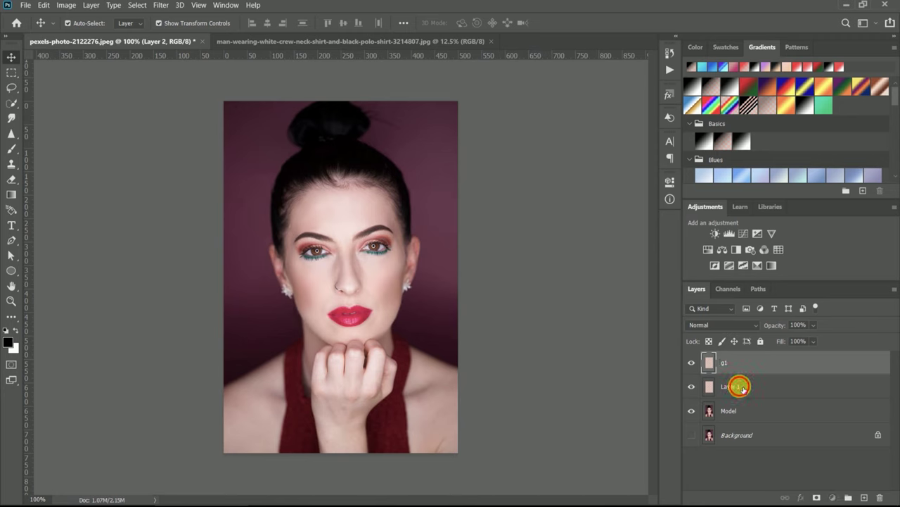
double_click(741, 388)
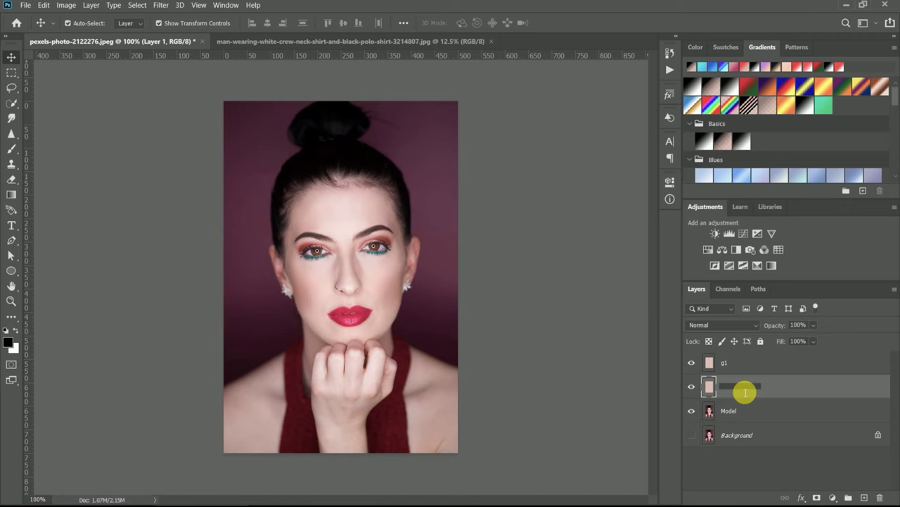
click(746, 363)
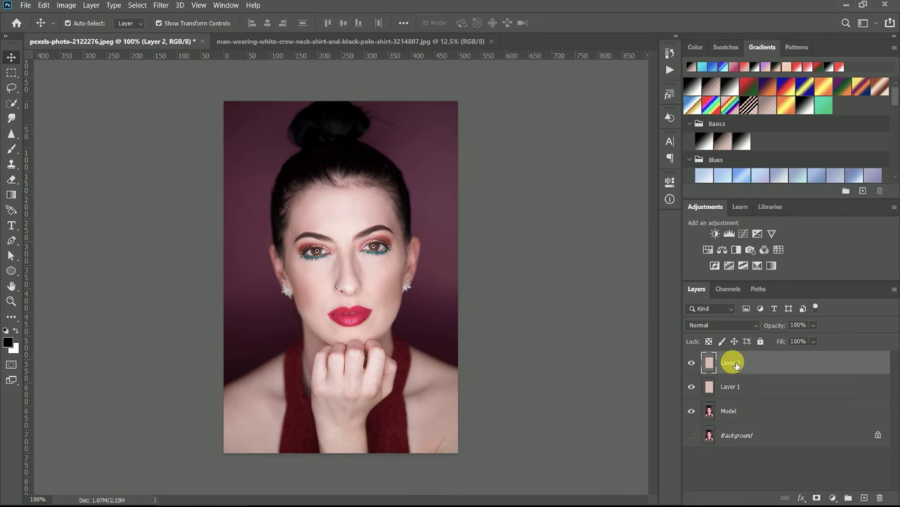
double_click(731, 363)
text(c1)
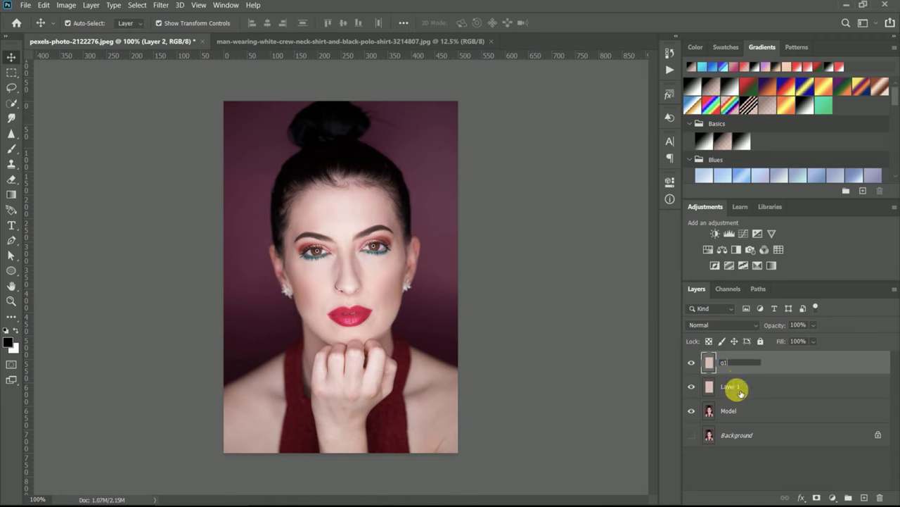
key(Return)
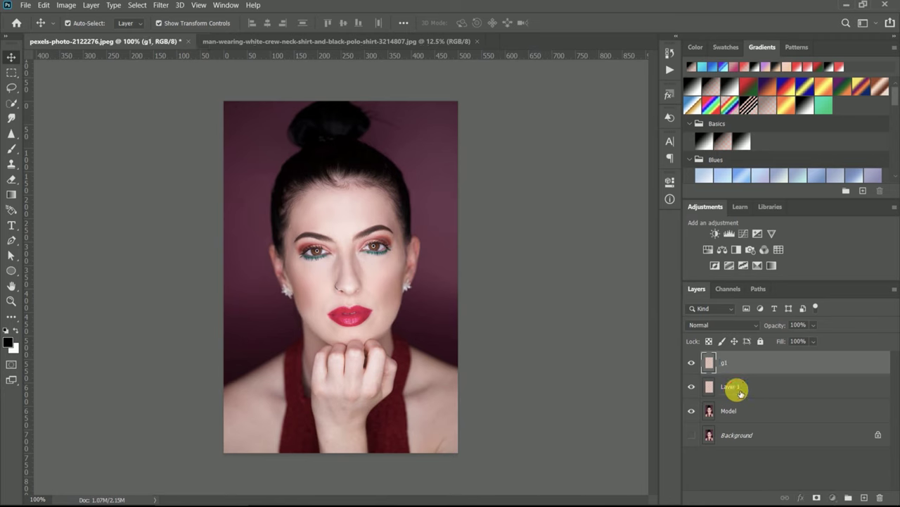
click(740, 392)
double_click(748, 389)
text(g2)
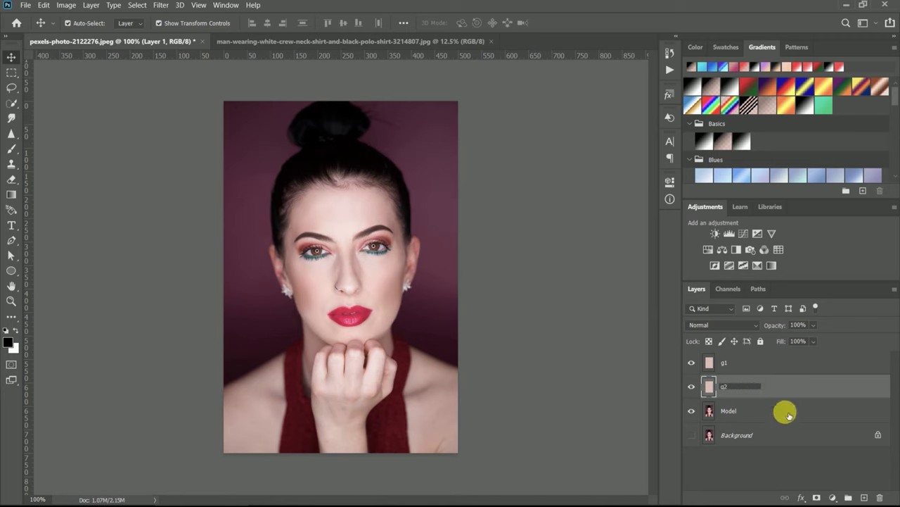
key(Return)
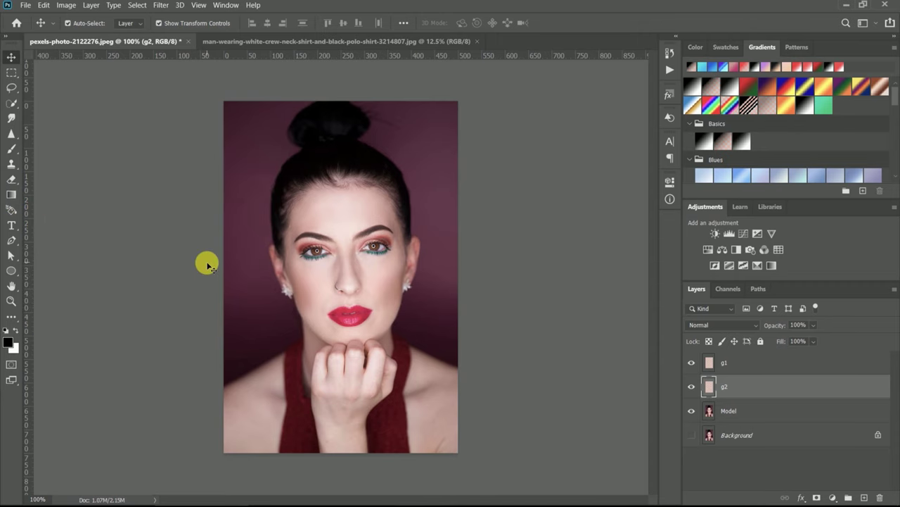
Add a Gradient fill layer on g2.
key(g)
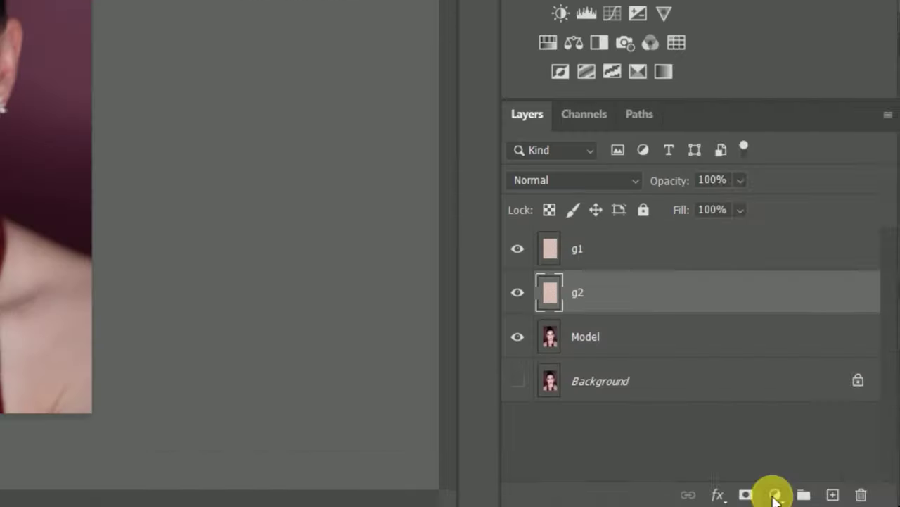
click(833, 498)
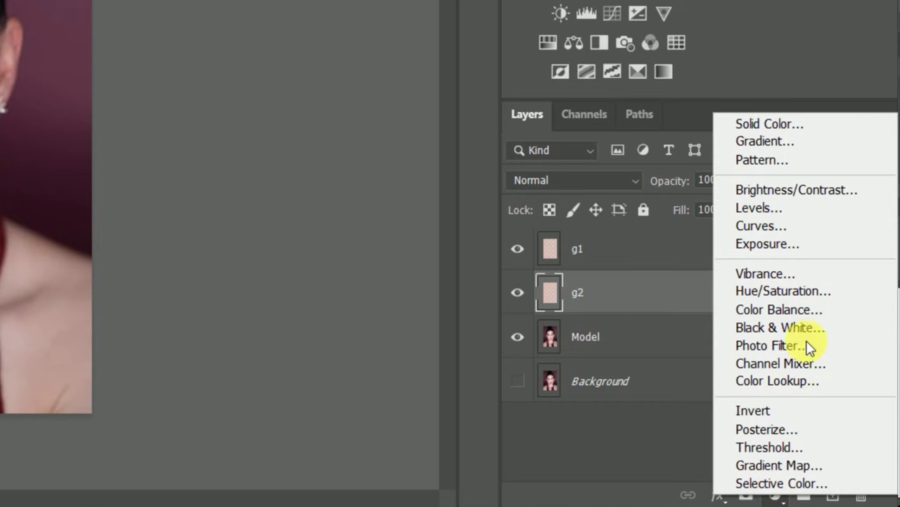
click(760, 142)
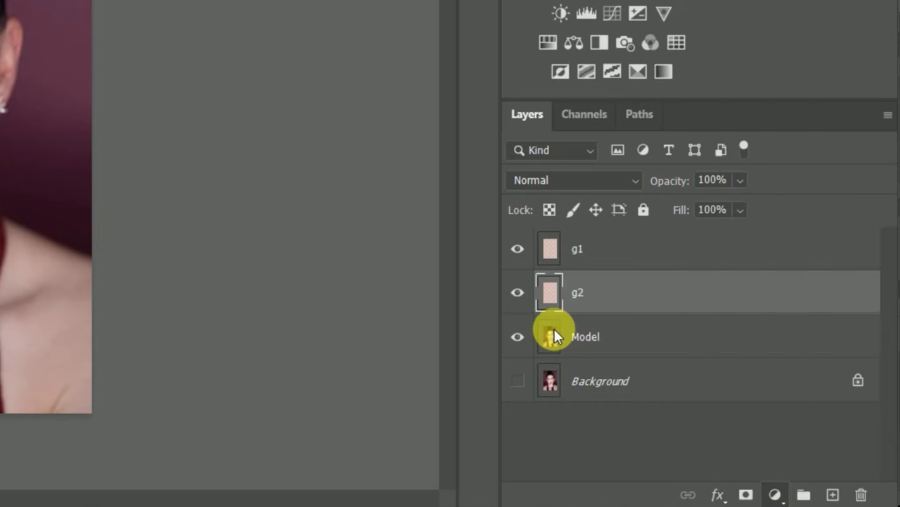
double_click(563, 303)
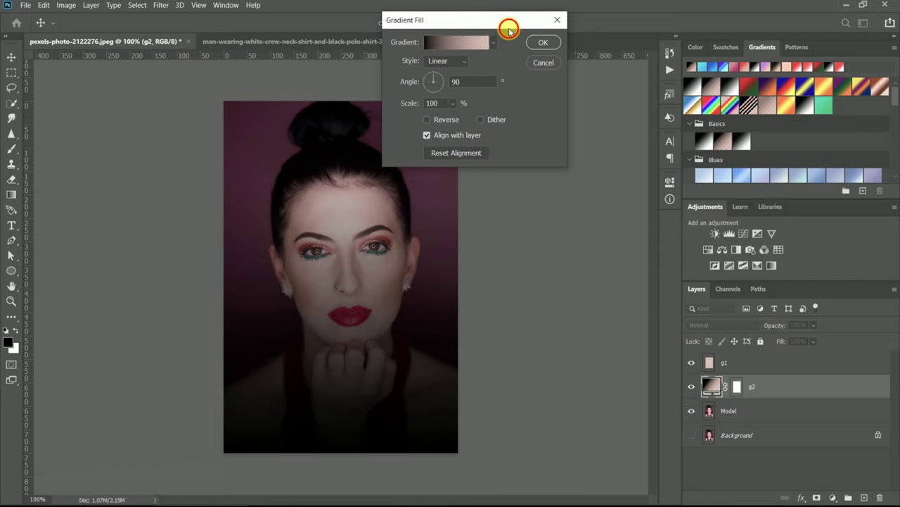
Set the gradient fill's angle to 0° and turn on Dither.
drag(508, 30, 610, 111)
click(535, 157)
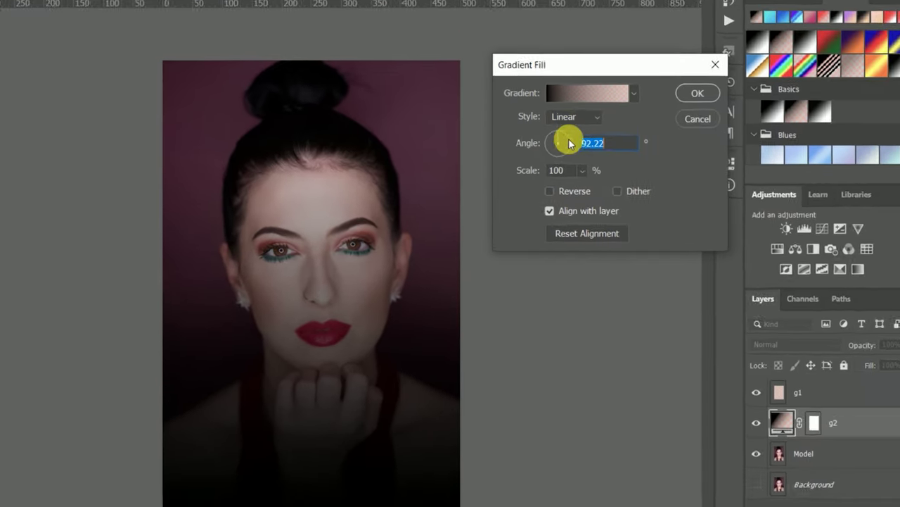
key(BackSpace)
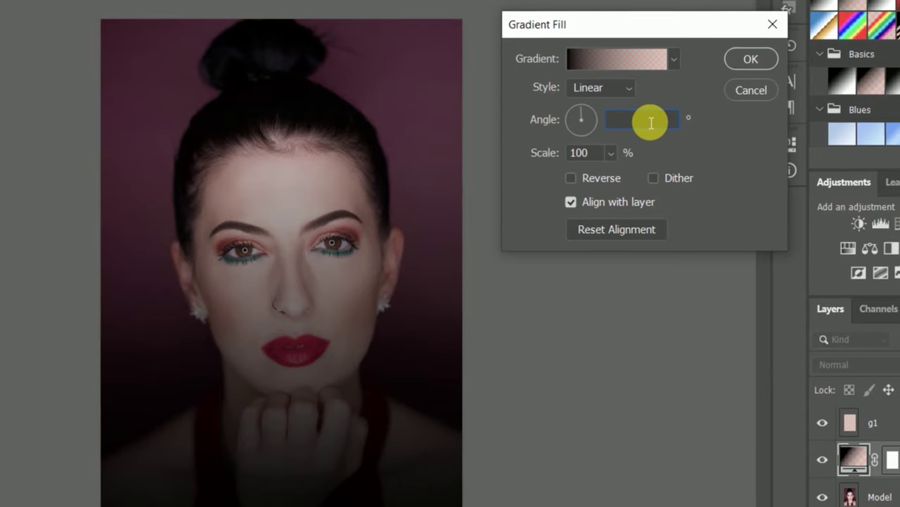
text(0)
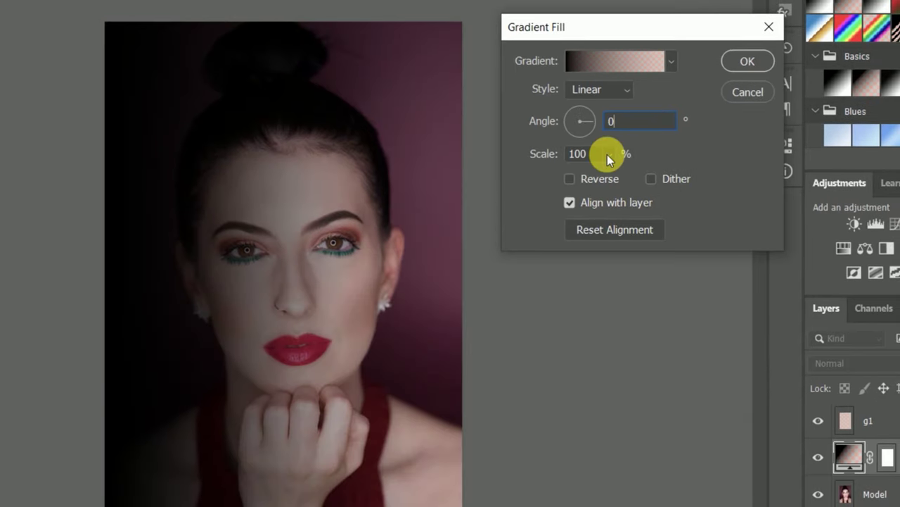
click(650, 179)
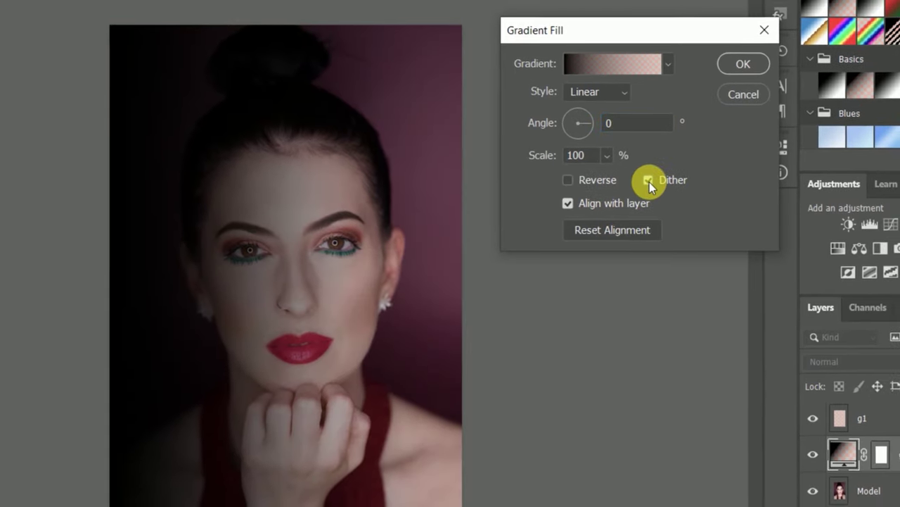
Make g2's gradient Radial, centre it at the portrait's left edge, and scale it to 352%.
click(625, 93)
click(609, 124)
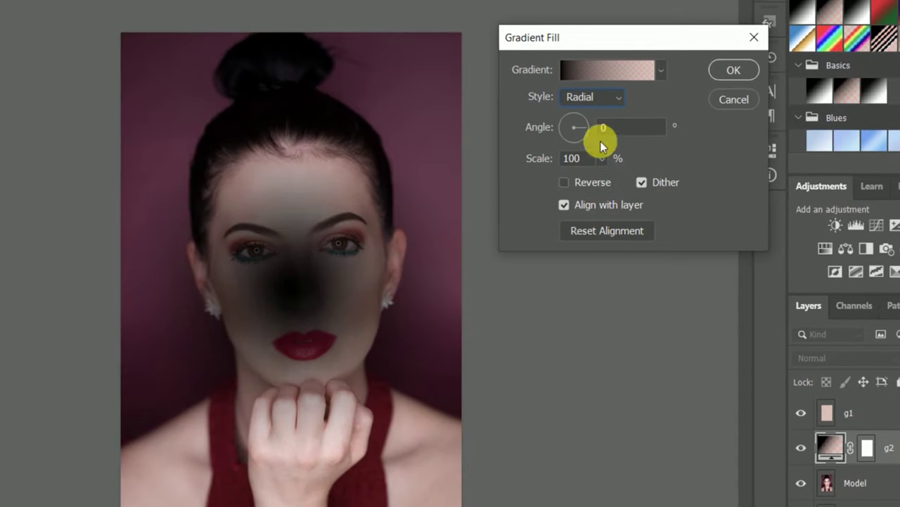
mouse_move(317, 270)
mouse_down()
mouse_move(235, 293)
mouse_move(157, 277)
mouse_up()
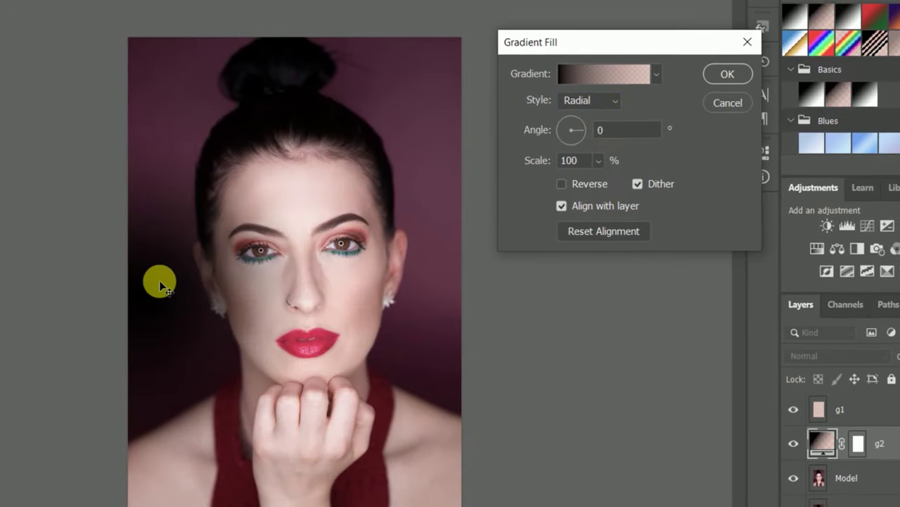
click(597, 164)
drag(595, 176, 666, 182)
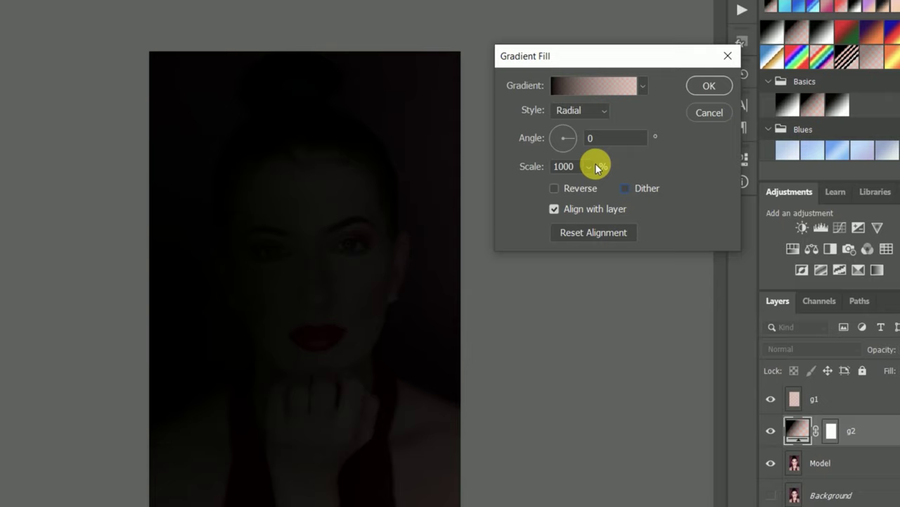
click(595, 166)
drag(600, 184, 555, 191)
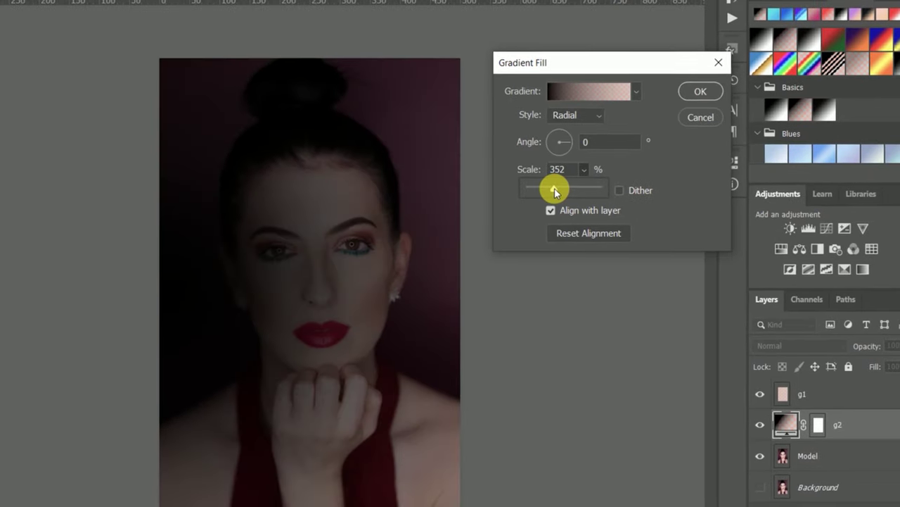
click(698, 94)
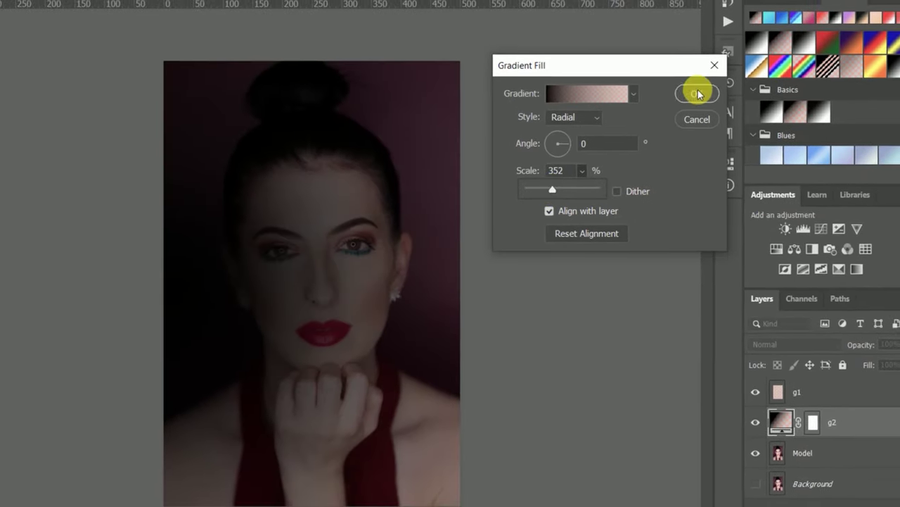
Change the gradient's left colour stop to blue (#351cee).
click(552, 95)
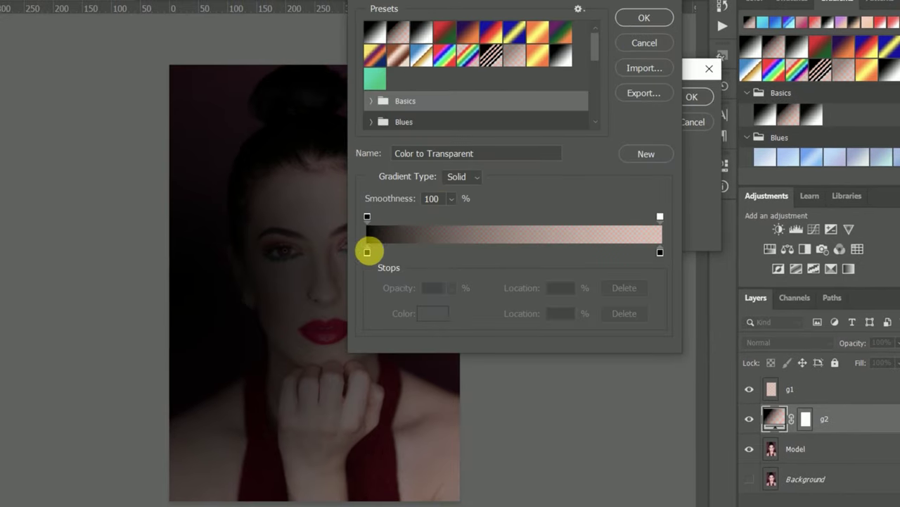
click(367, 252)
double_click(367, 252)
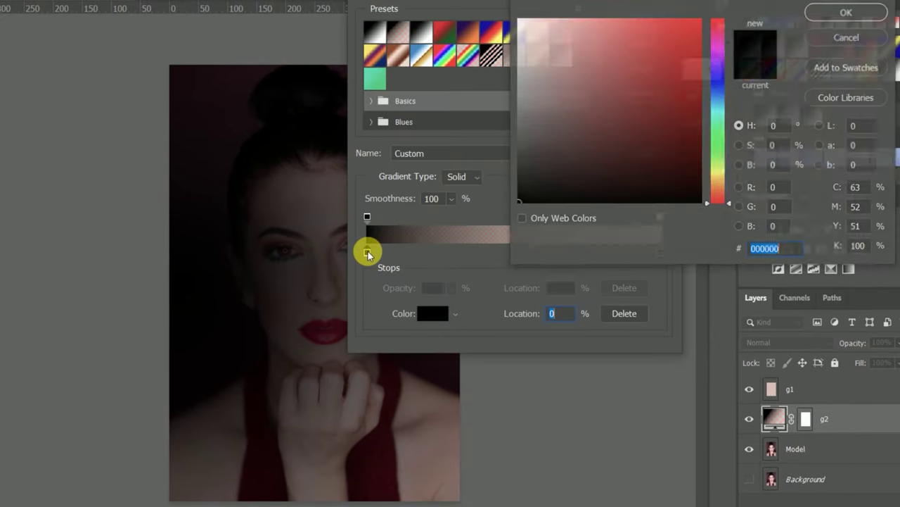
click(718, 75)
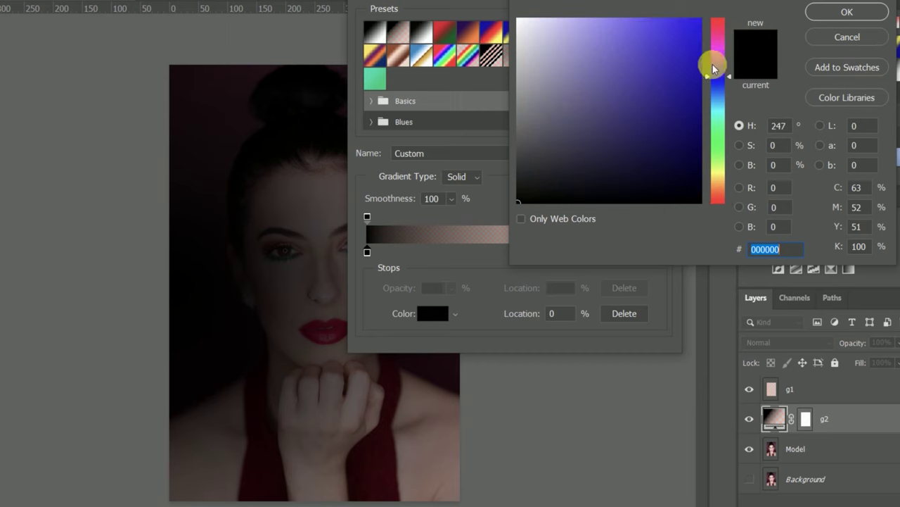
click(680, 30)
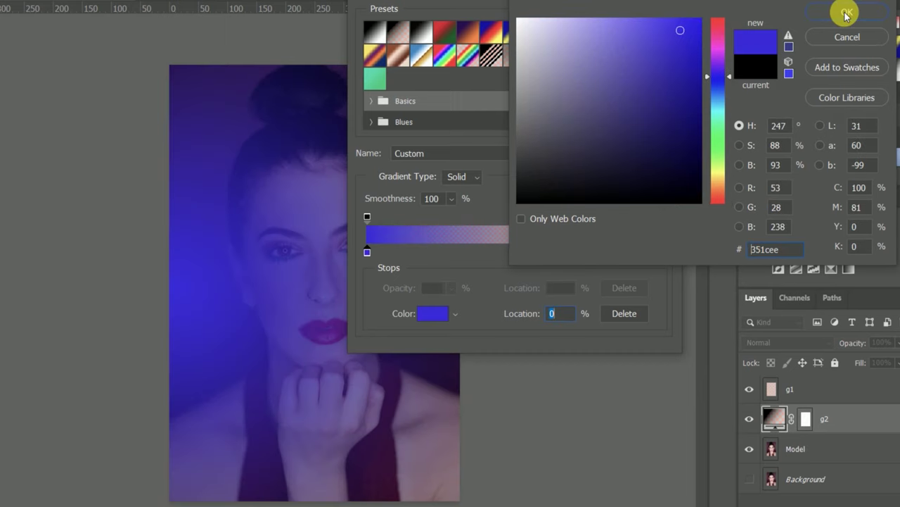
click(847, 12)
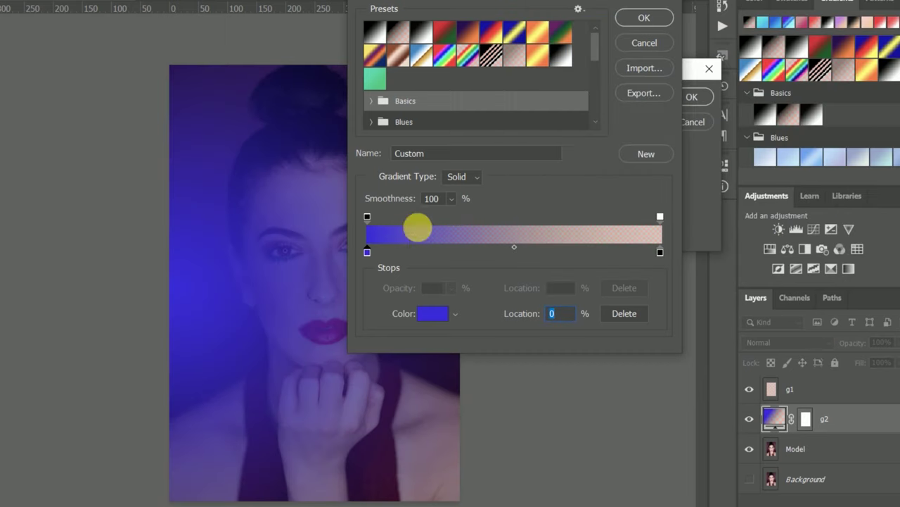
click(644, 18)
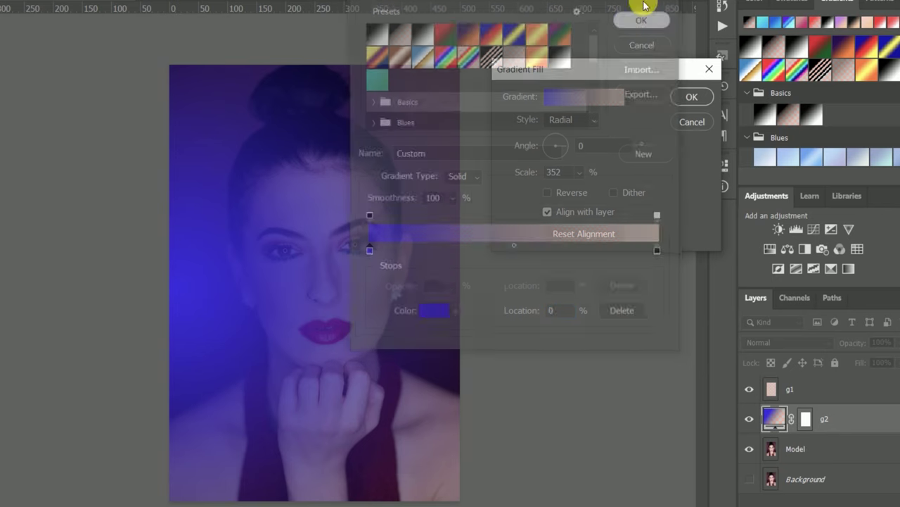
Move the blue radial glow to the portrait's lower-left edge and commit the fill.
drag(276, 296, 216, 298)
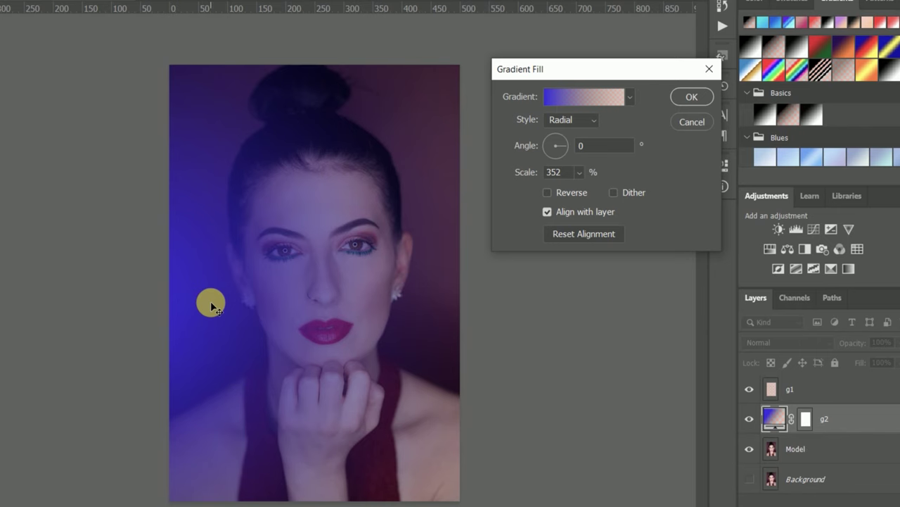
drag(205, 305, 197, 315)
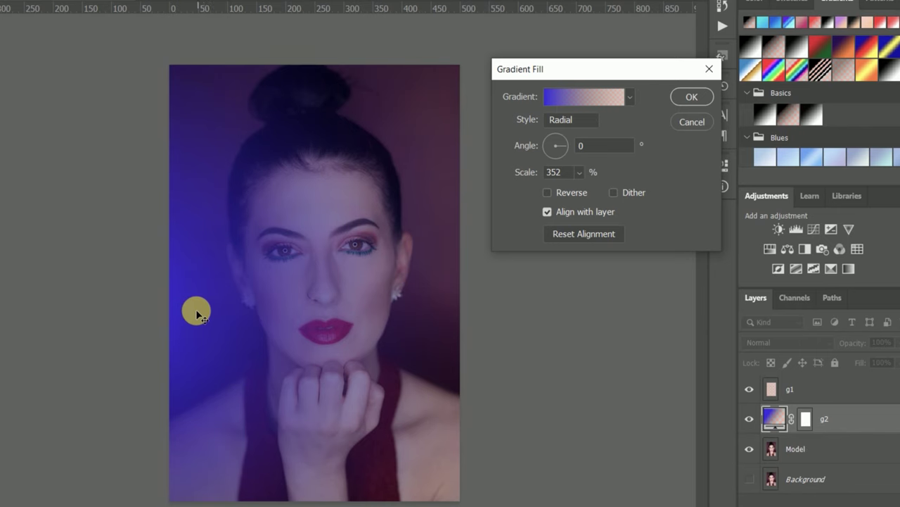
click(693, 98)
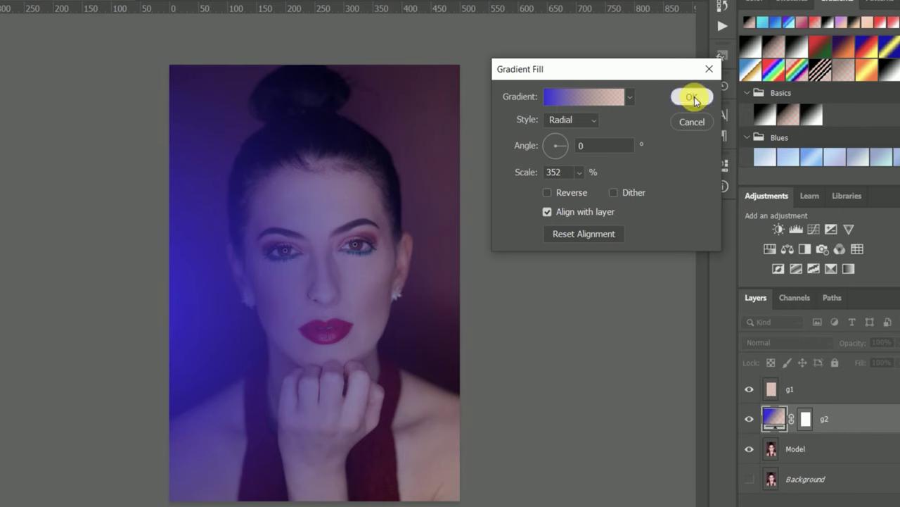
click(766, 391)
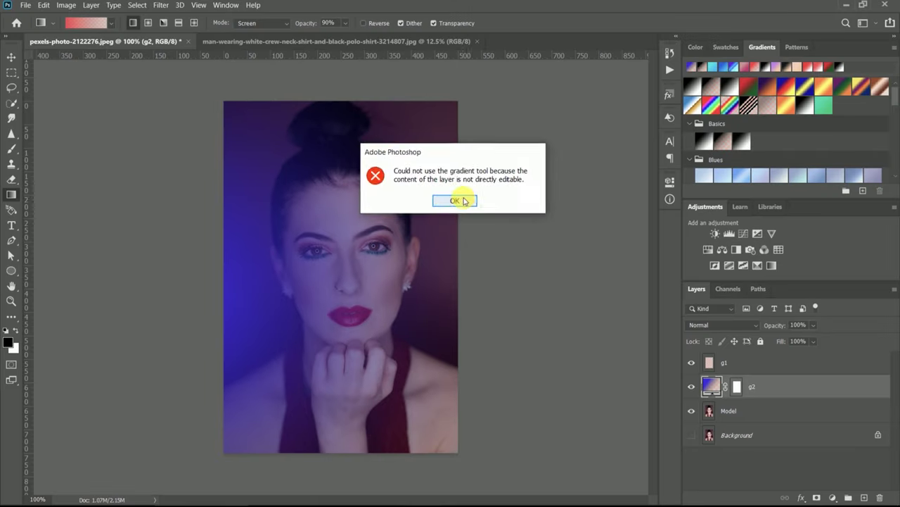
click(461, 198)
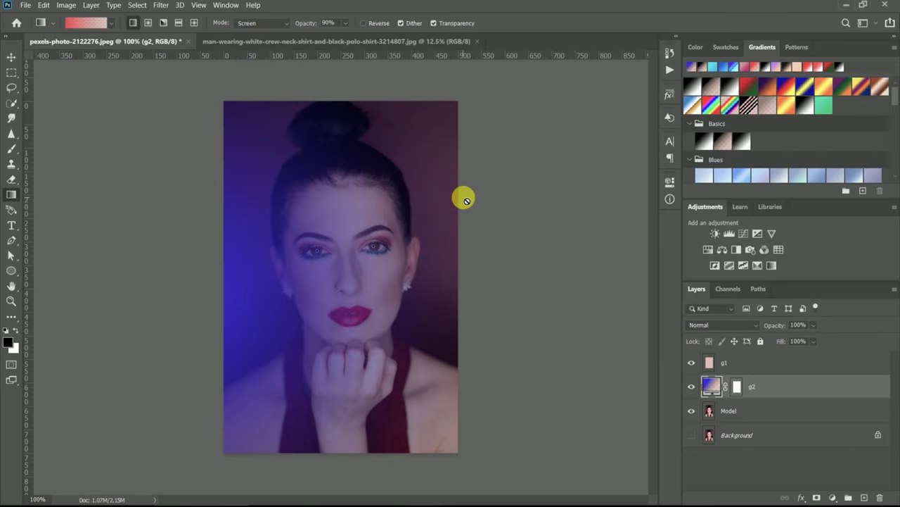
Add a Gradient fill layer on g1 with a 180° angle.
click(712, 367)
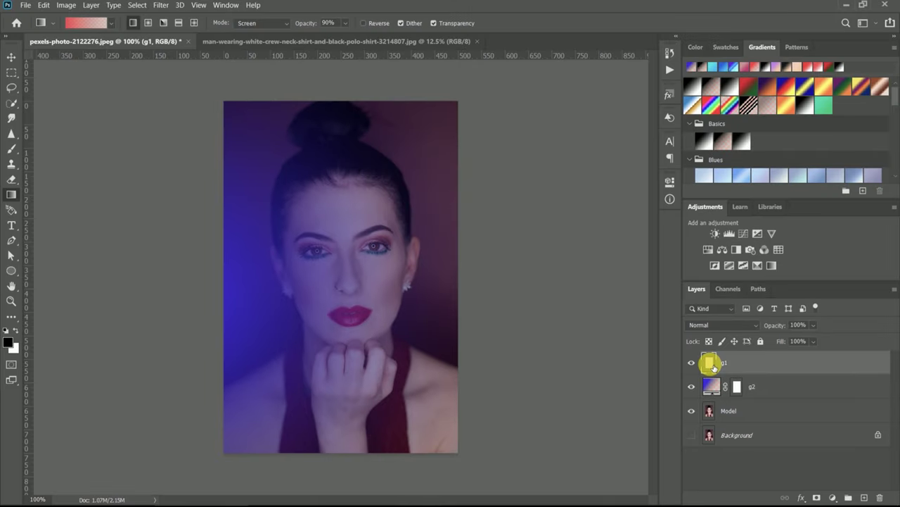
click(832, 498)
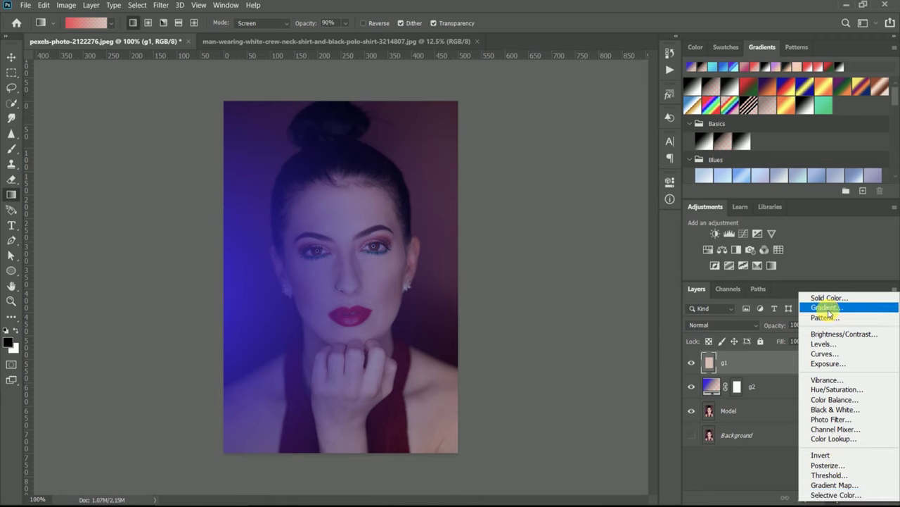
click(829, 308)
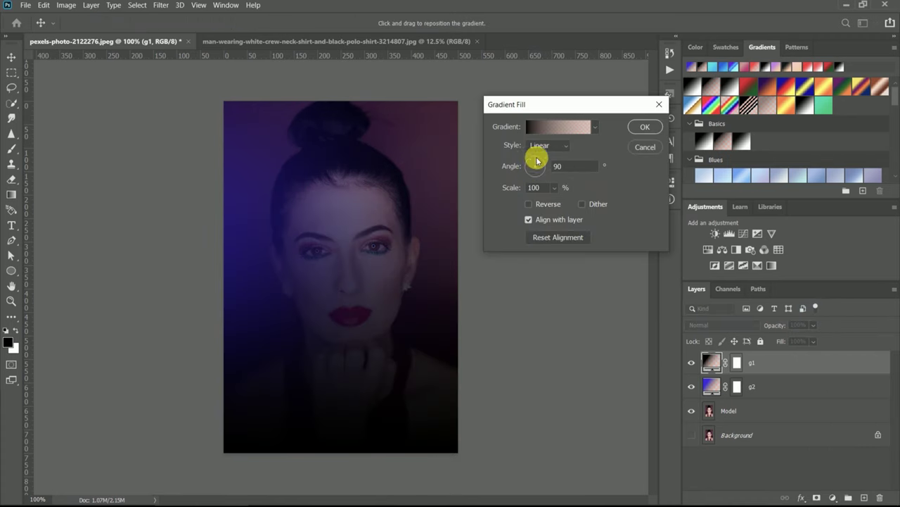
drag(536, 161, 529, 167)
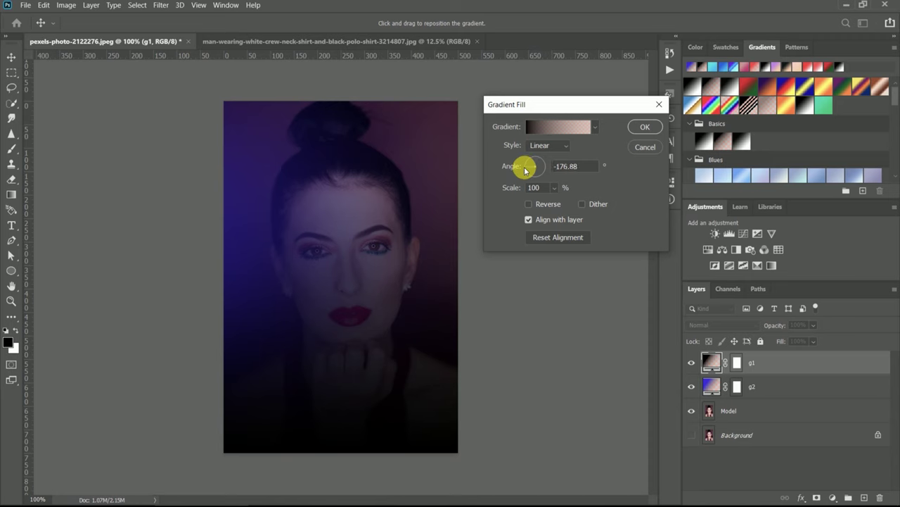
double_click(567, 166)
text(1)
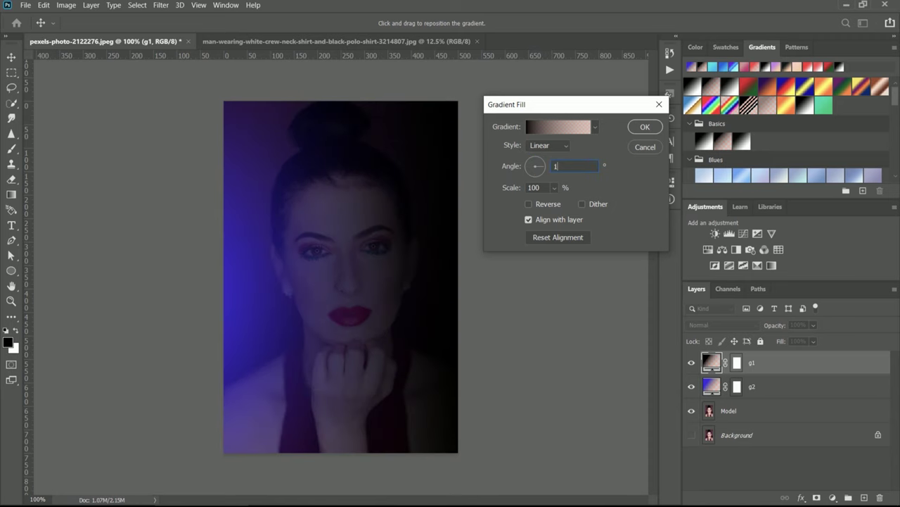
text(80)
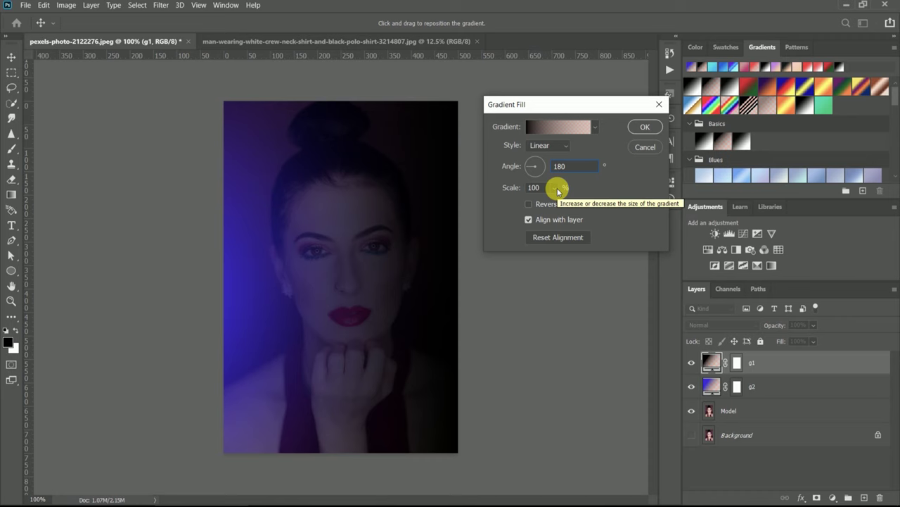
Scale the g1 gradient to 330%, make it Radial, and reposition its centre.
click(558, 190)
mouse_move(555, 203)
mouse_down()
mouse_move(580, 206)
mouse_move(569, 203)
mouse_up()
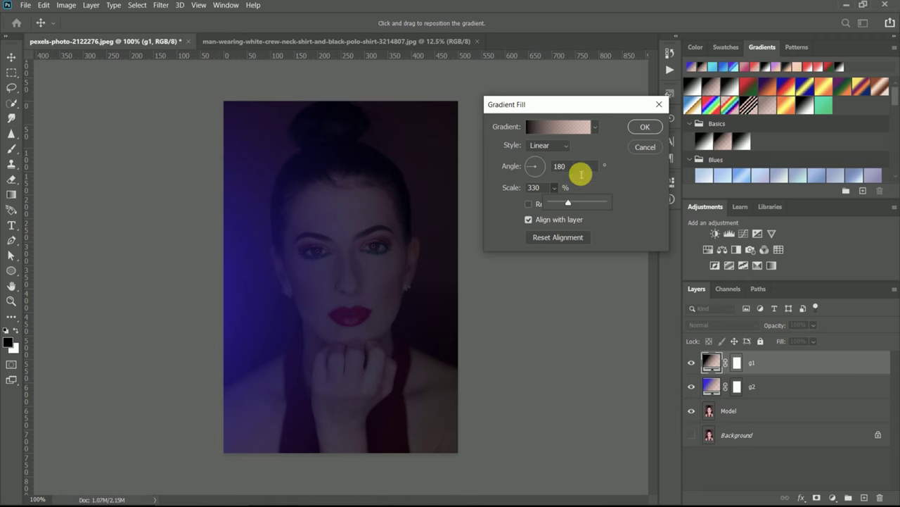
click(562, 145)
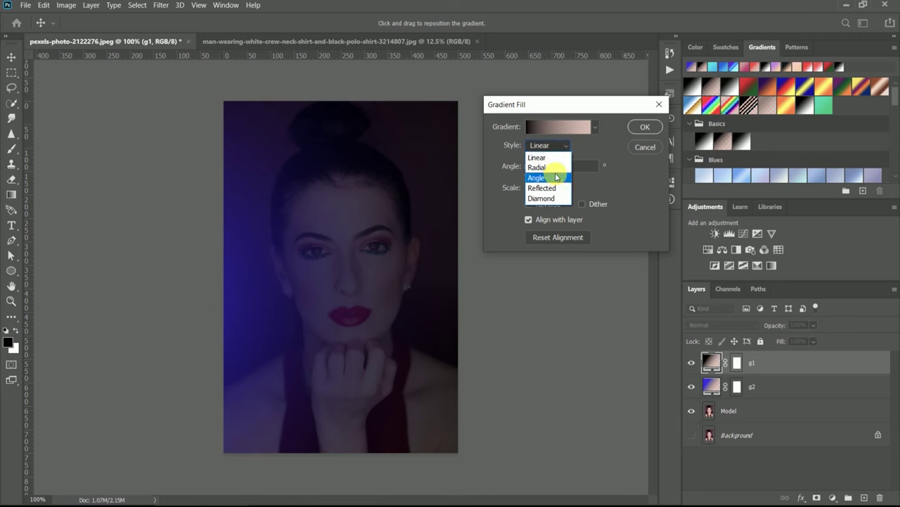
click(551, 167)
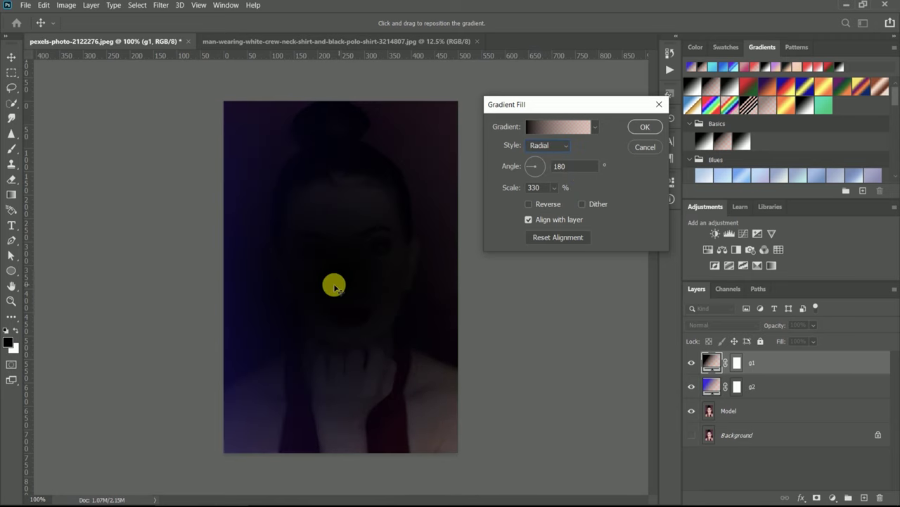
drag(359, 275, 450, 290)
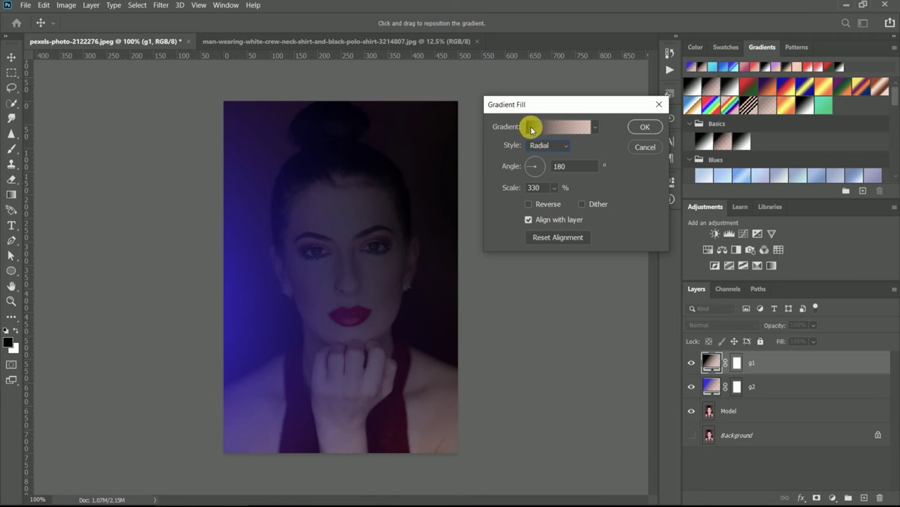
Recolour g1's gradient to red (#f81010), move it to the portrait's right edge, and apply it.
click(532, 128)
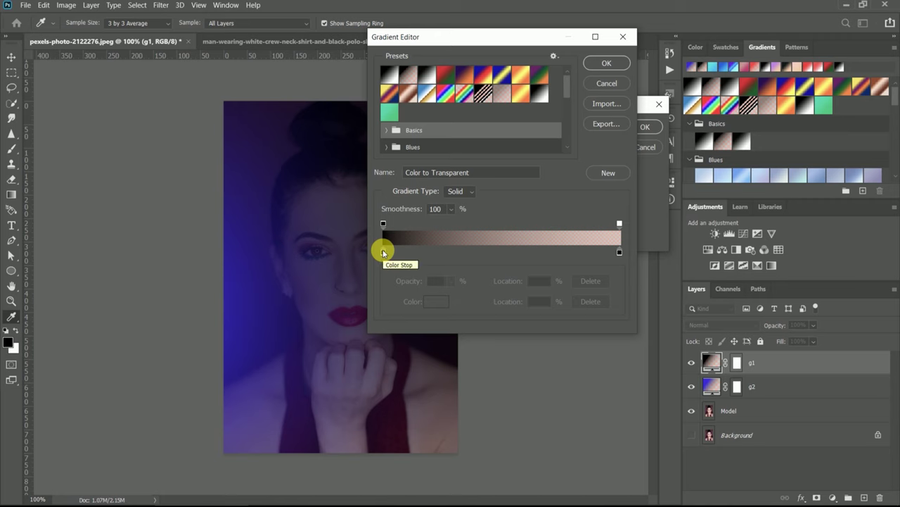
click(383, 253)
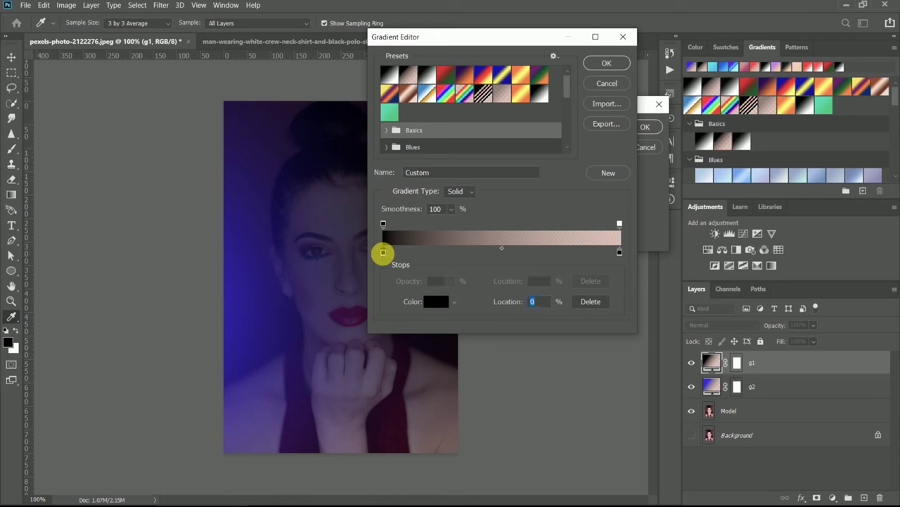
double_click(383, 254)
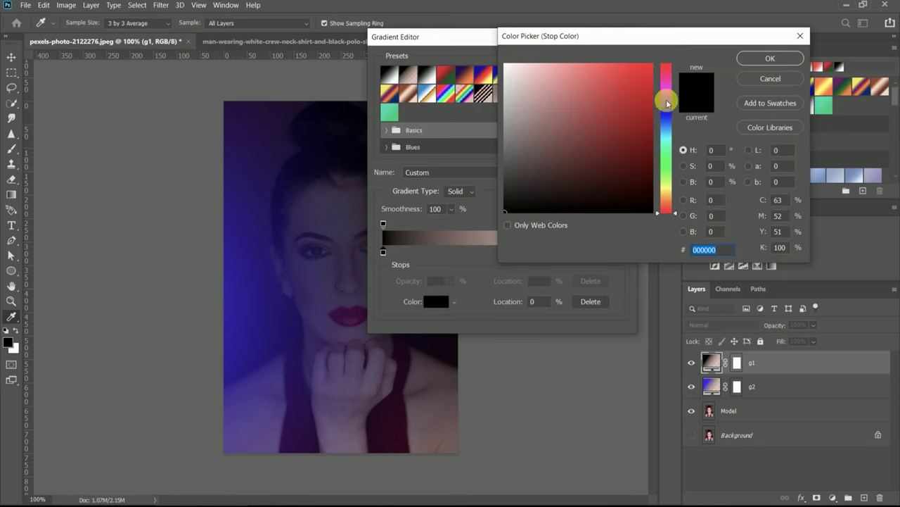
click(643, 68)
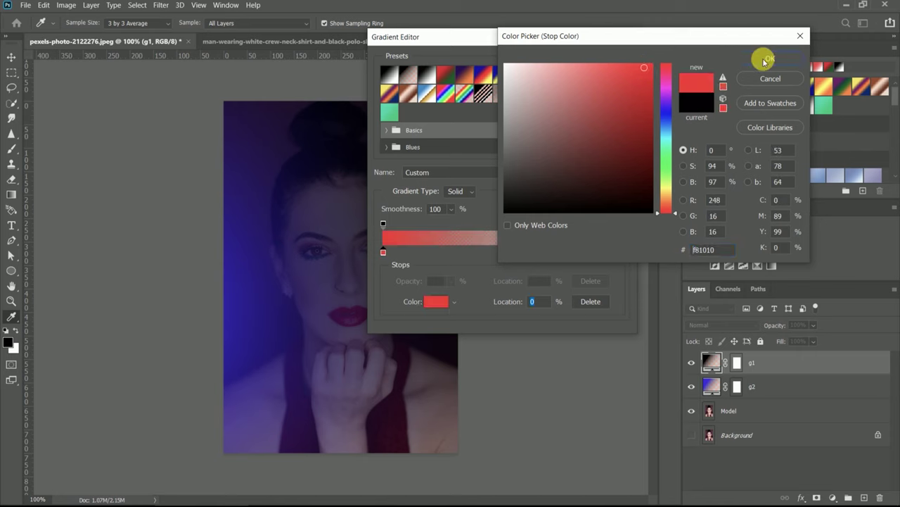
click(765, 59)
click(610, 62)
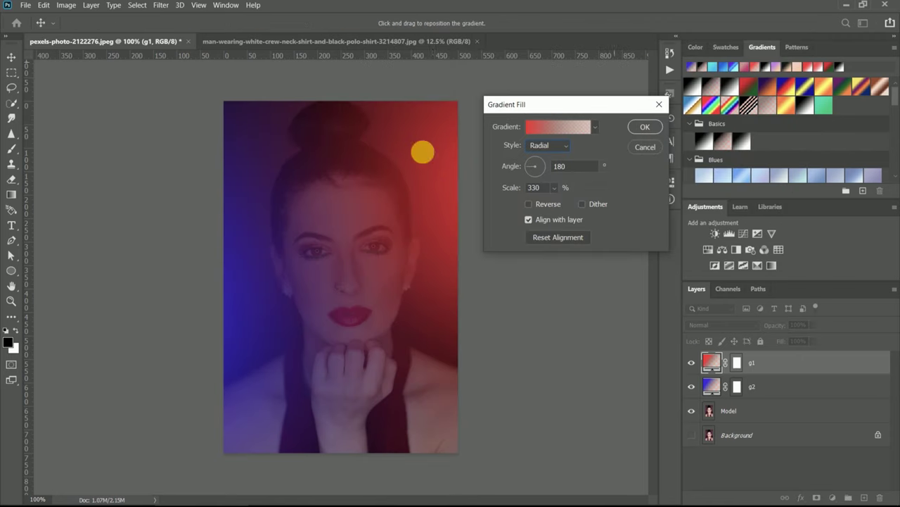
drag(438, 193, 459, 259)
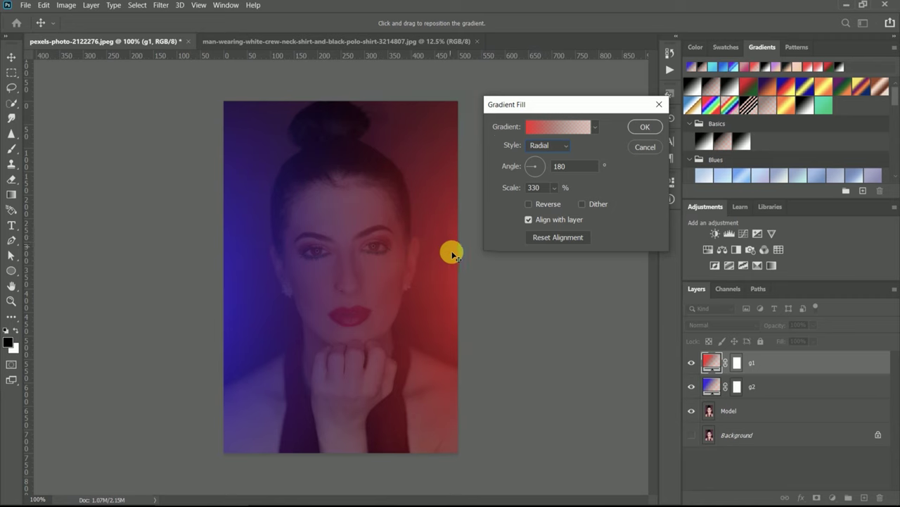
click(644, 127)
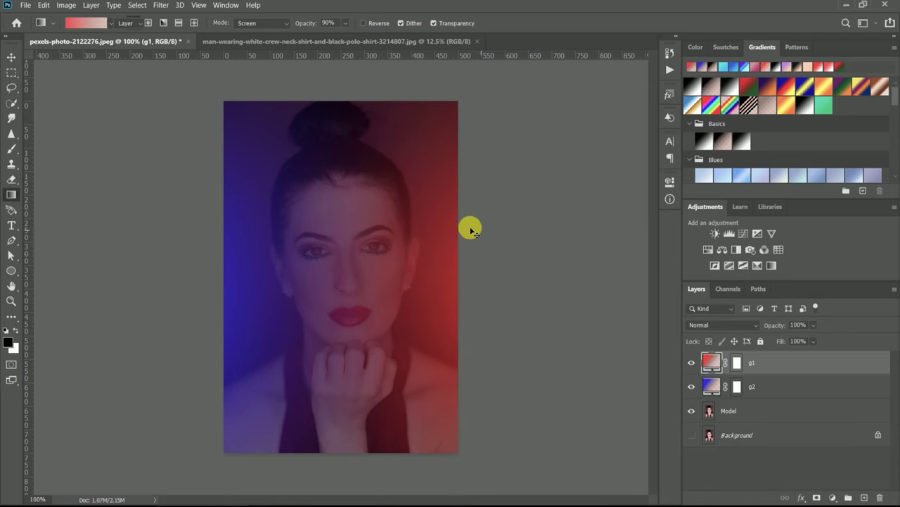
With the Move tool active, select g1 and set its opacity to 60%.
key(v)
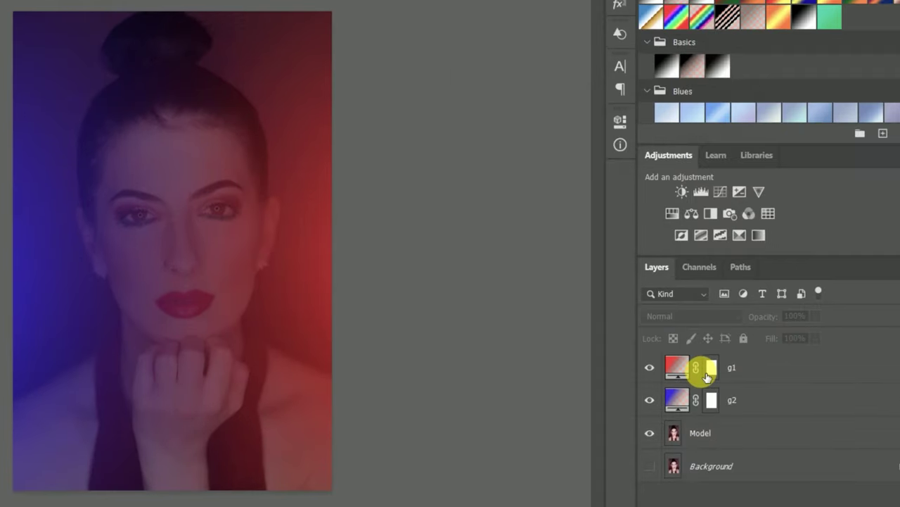
click(680, 367)
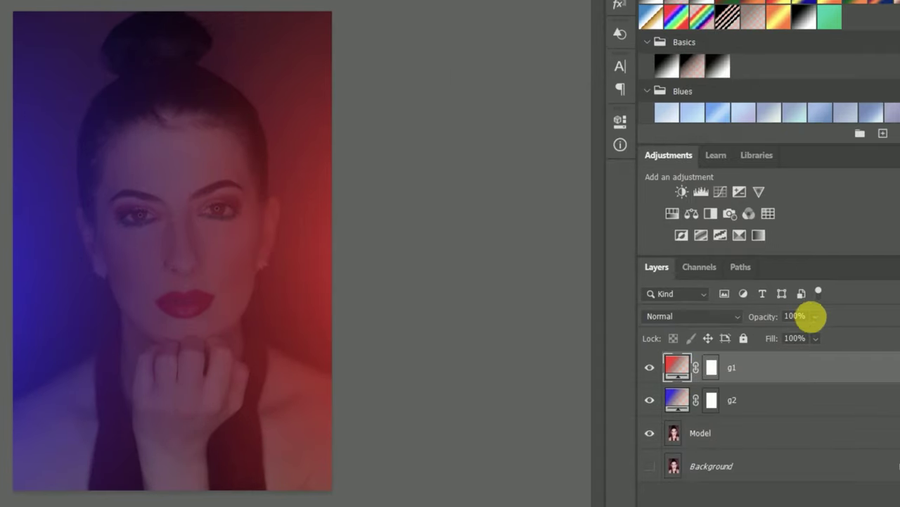
text(47)
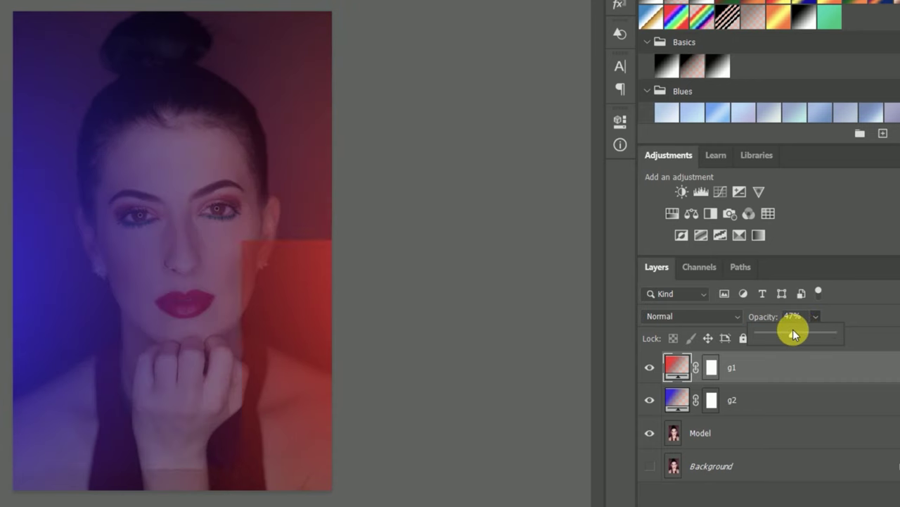
drag(793, 329, 805, 335)
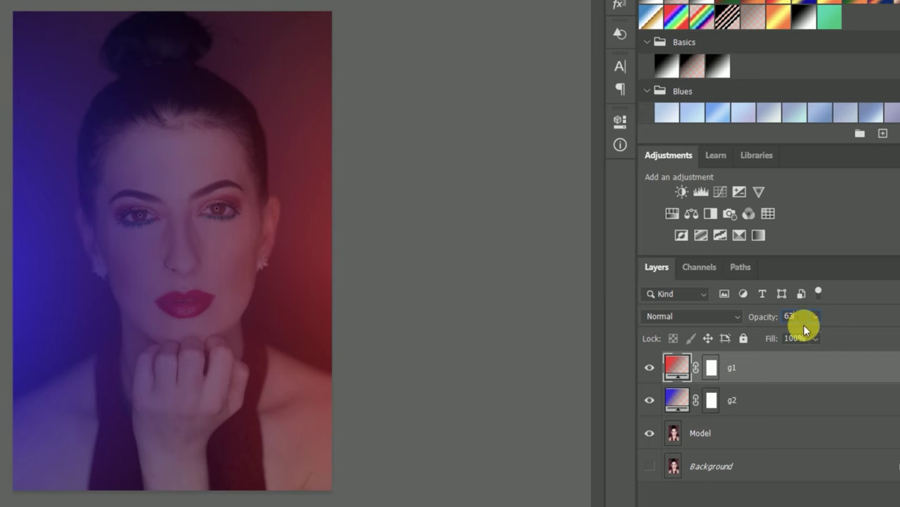
text(60)
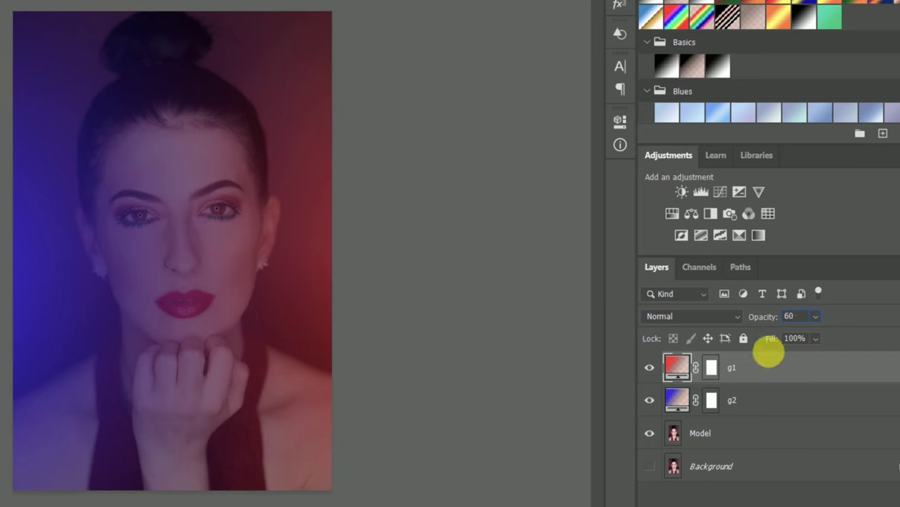
key(Return)
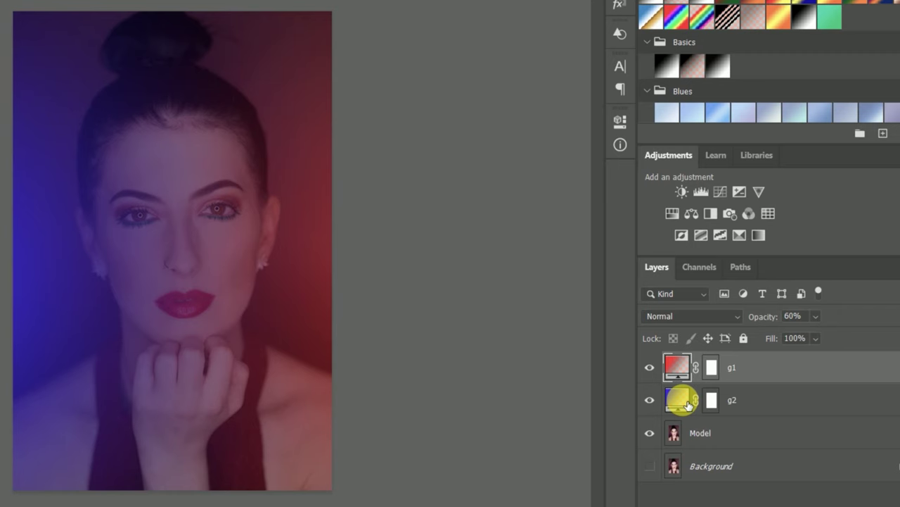
Select g2 by reopening its gradient fill unchanged, then set its opacity to 60%.
double_click(688, 404)
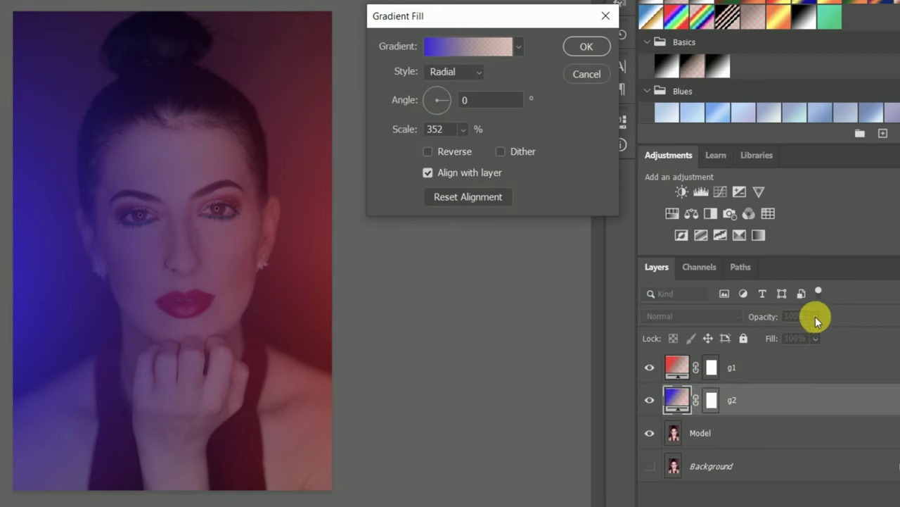
click(583, 51)
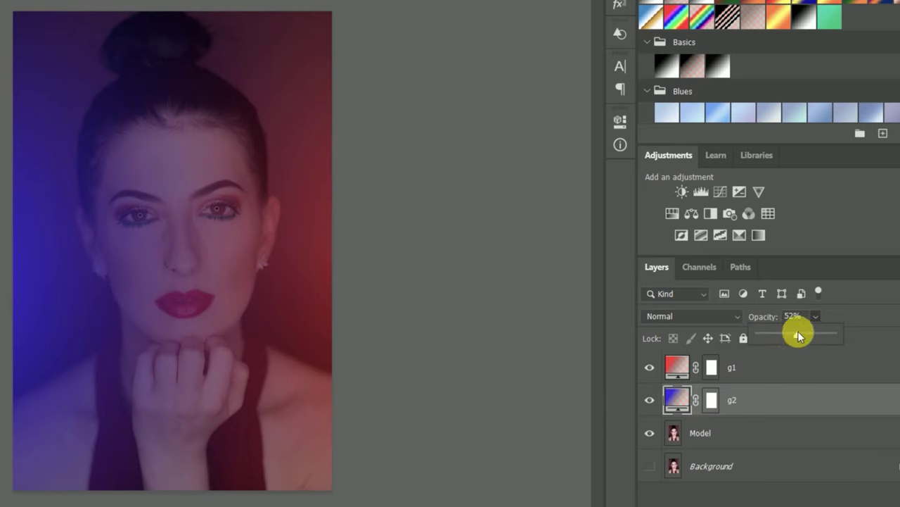
drag(798, 336, 773, 337)
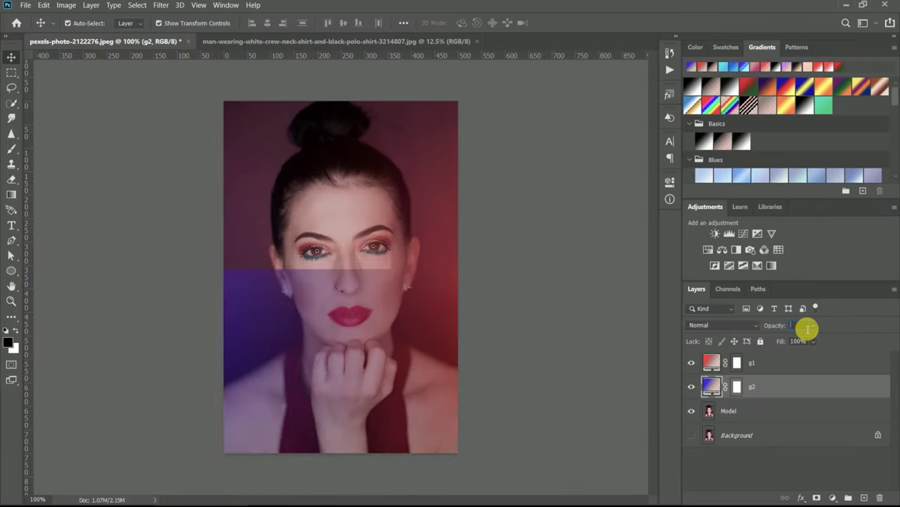
text(60)
key(Return)
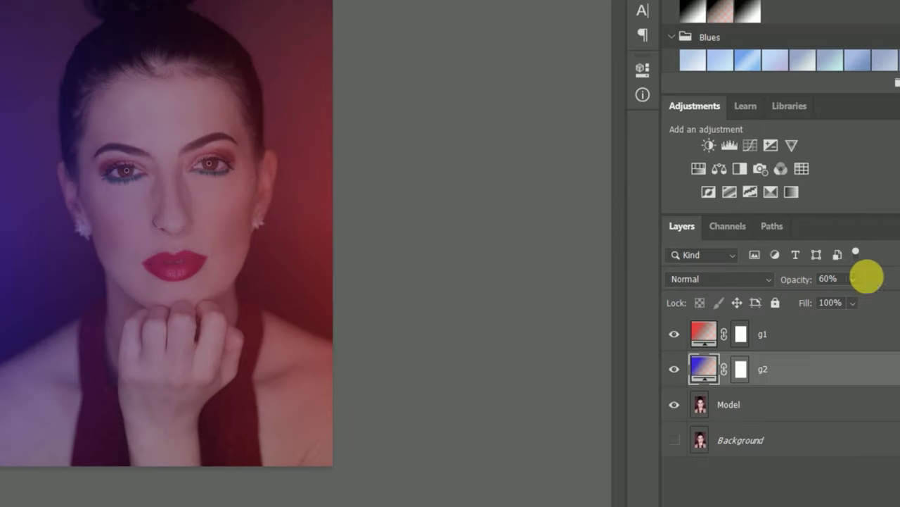
Open g2's blend mode list in the Layers panel to preview Hard Mix.
click(770, 281)
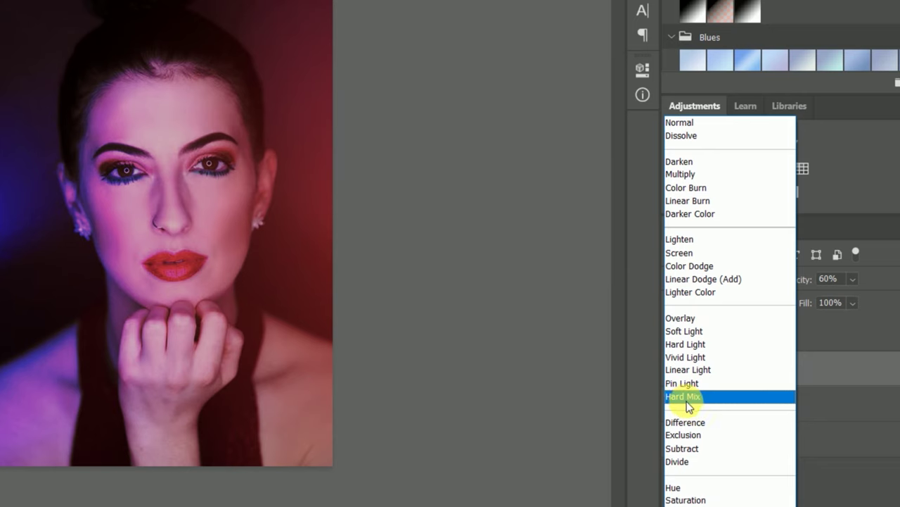
Set both gradient layers, g2 and g1, to Hard Mix blending.
click(686, 398)
click(706, 335)
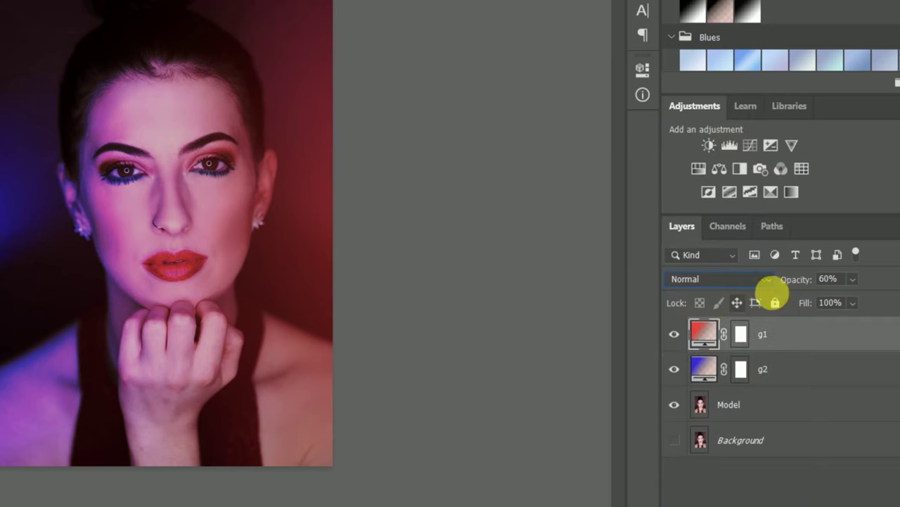
click(770, 279)
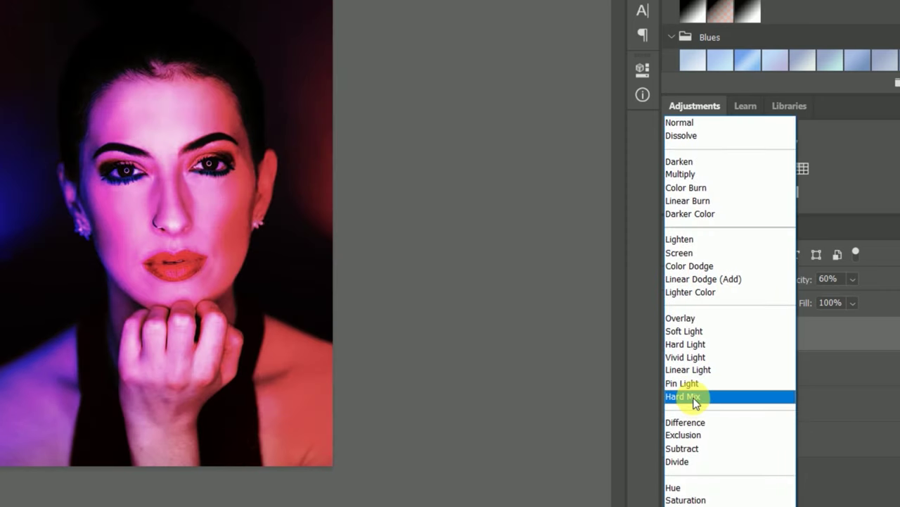
click(695, 398)
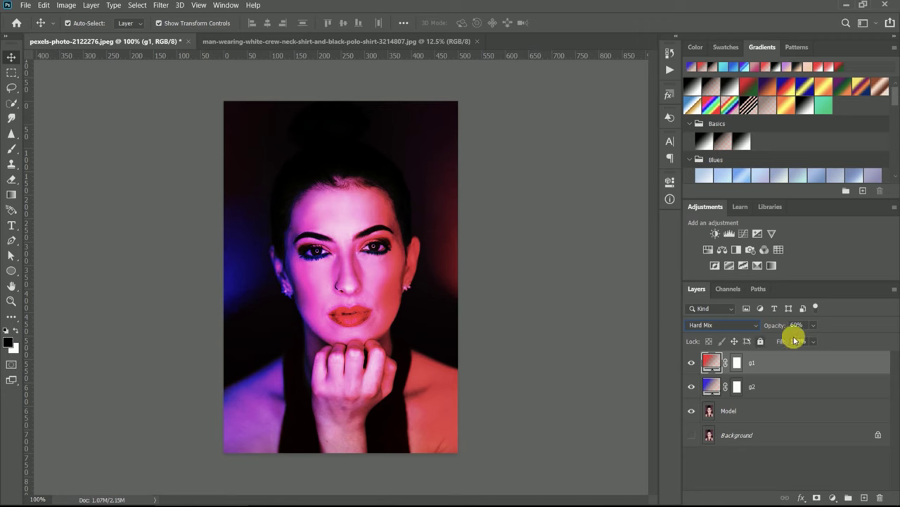
Set the g1 layer's opacity to 55%, then deselect it.
mouse_move(817, 326)
mouse_down()
mouse_move(850, 341)
mouse_move(797, 342)
mouse_move(849, 338)
mouse_up()
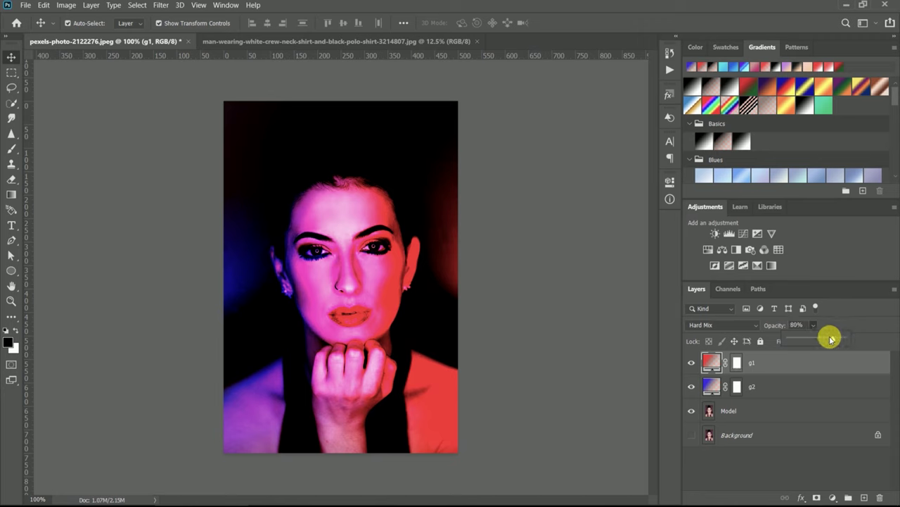
drag(824, 340, 822, 340)
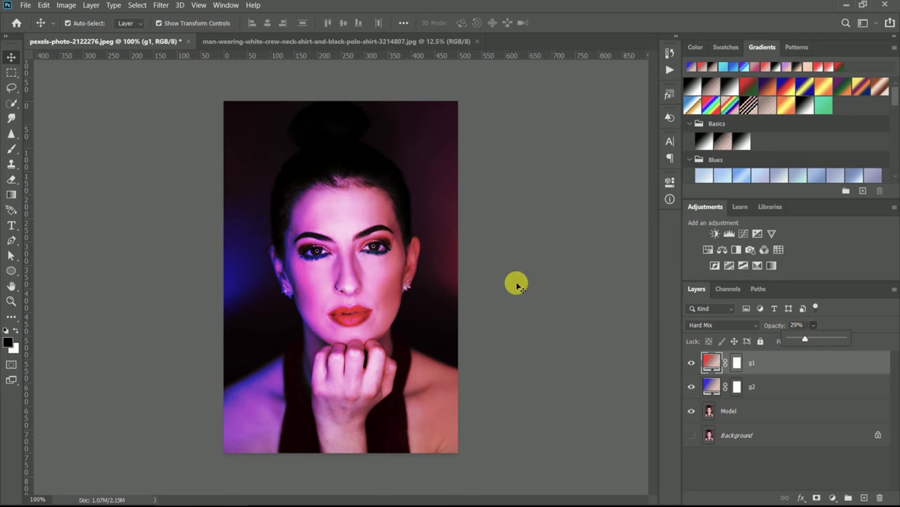
drag(806, 343, 809, 343)
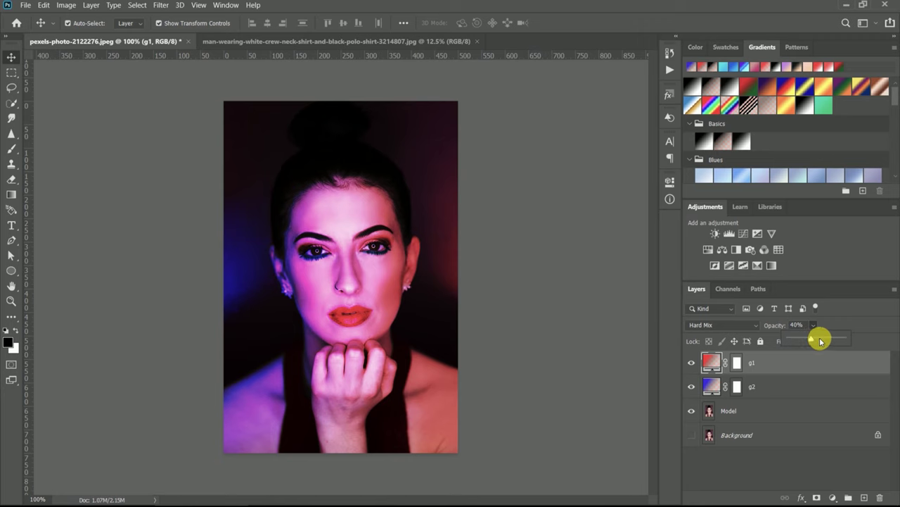
drag(820, 341, 823, 339)
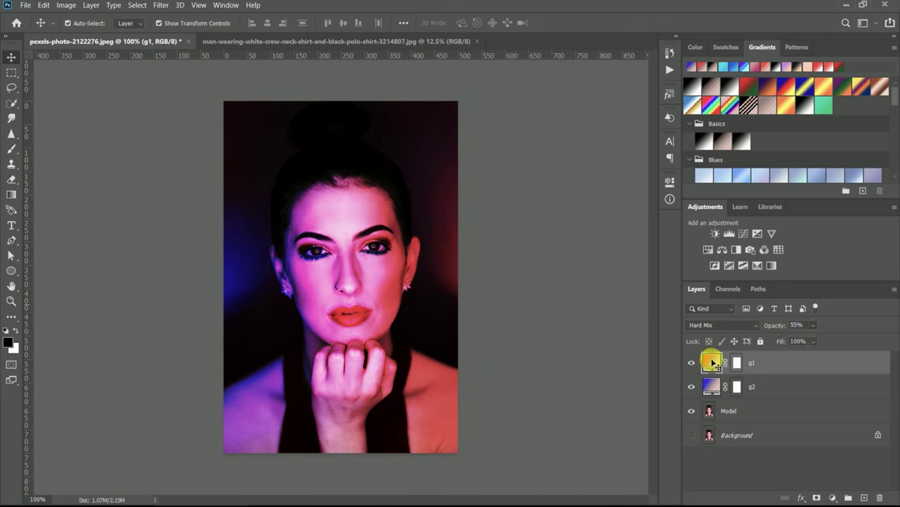
ctrl+click(706, 366)
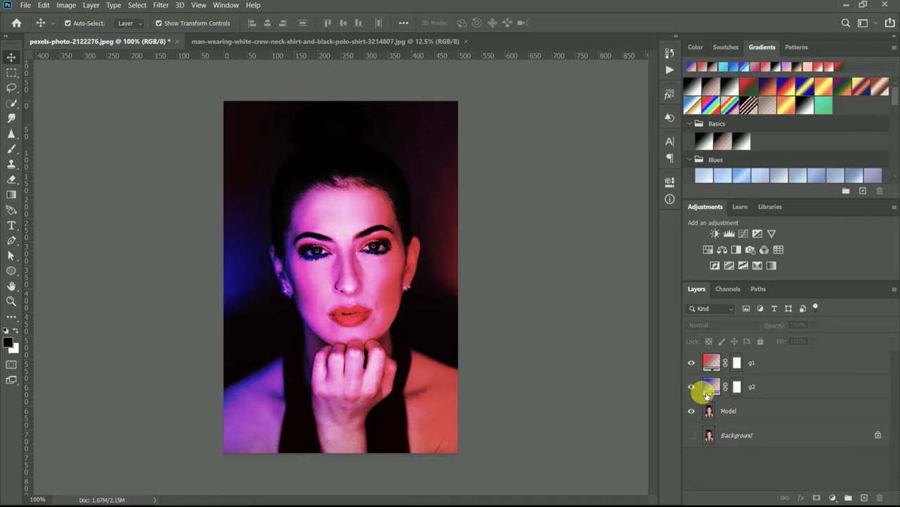
Add a Brightness/Contrast adjustment above the Model layer with brightness -15.
click(711, 415)
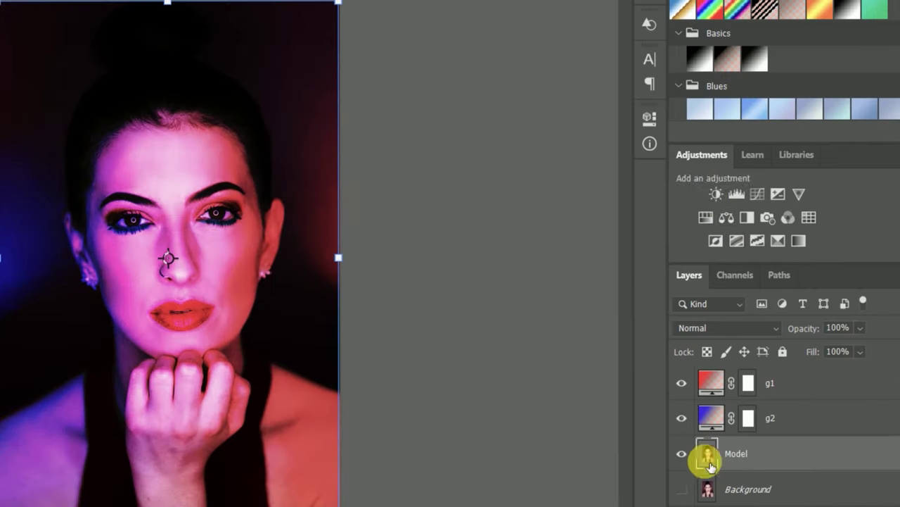
click(714, 194)
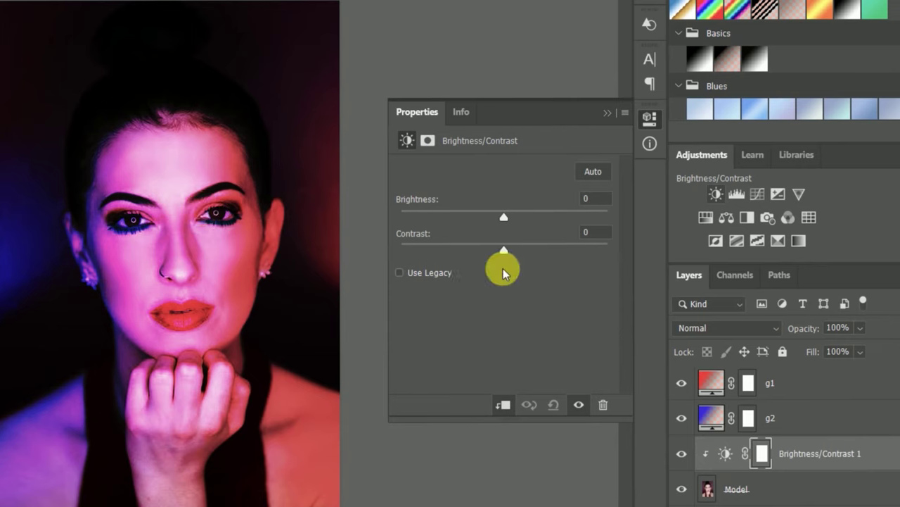
drag(508, 222, 481, 213)
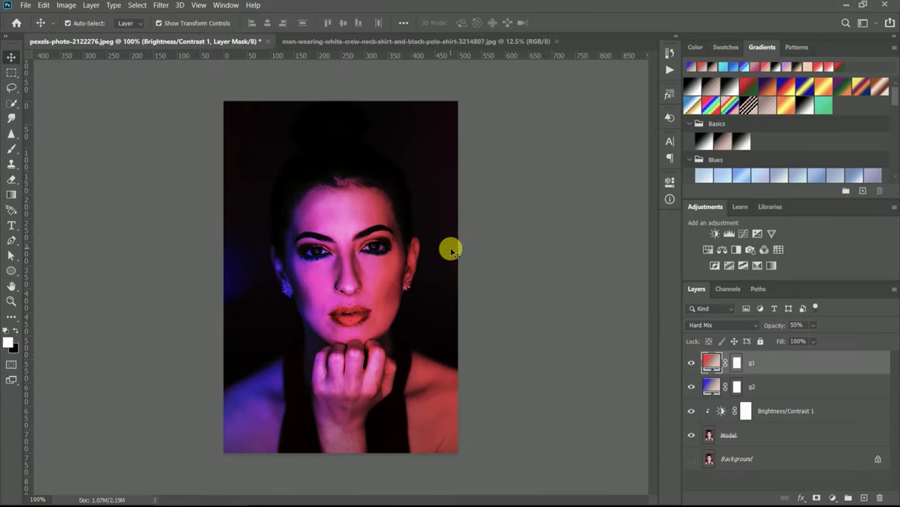
Dismiss the transform error after a canvas nudge, then select Brightness/Contrast 1.
drag(450, 255, 446, 263)
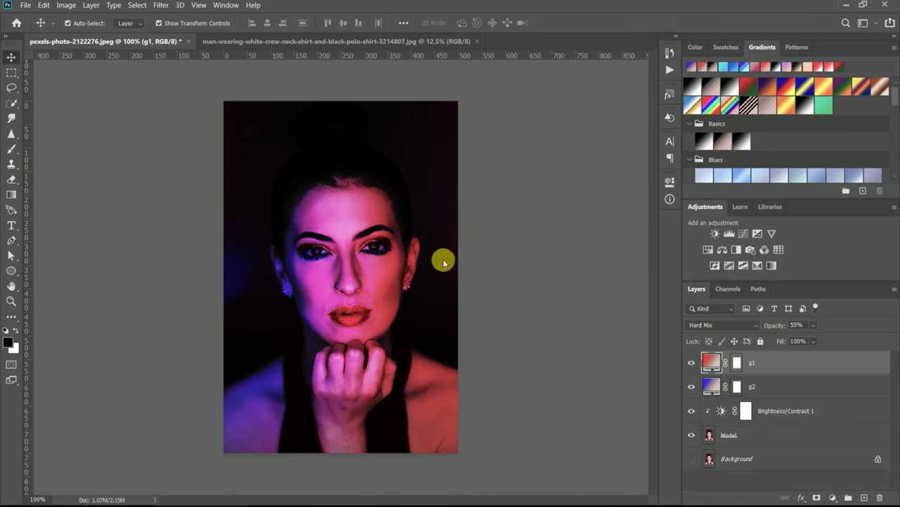
key(ctrl+t)
click(461, 199)
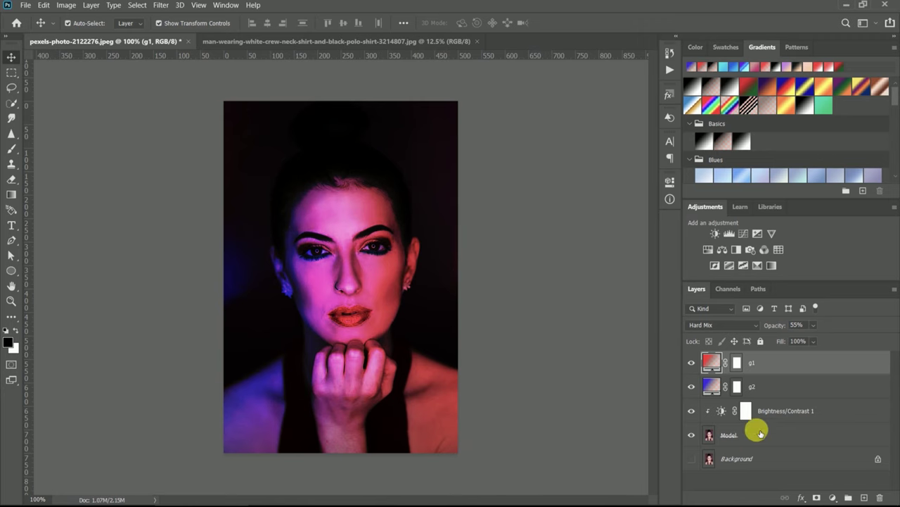
click(723, 411)
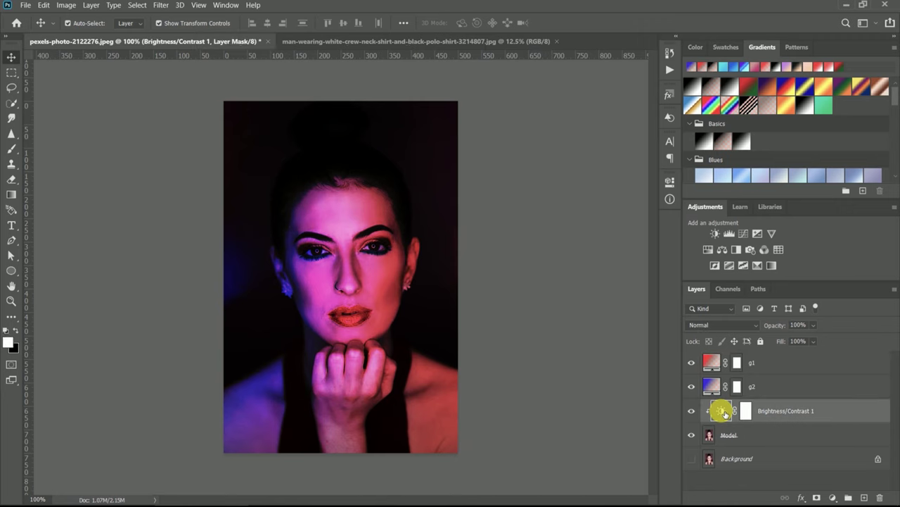
Set Brightness/Contrast 1 to brightness -17 and contrast -5, then close its properties.
double_click(723, 411)
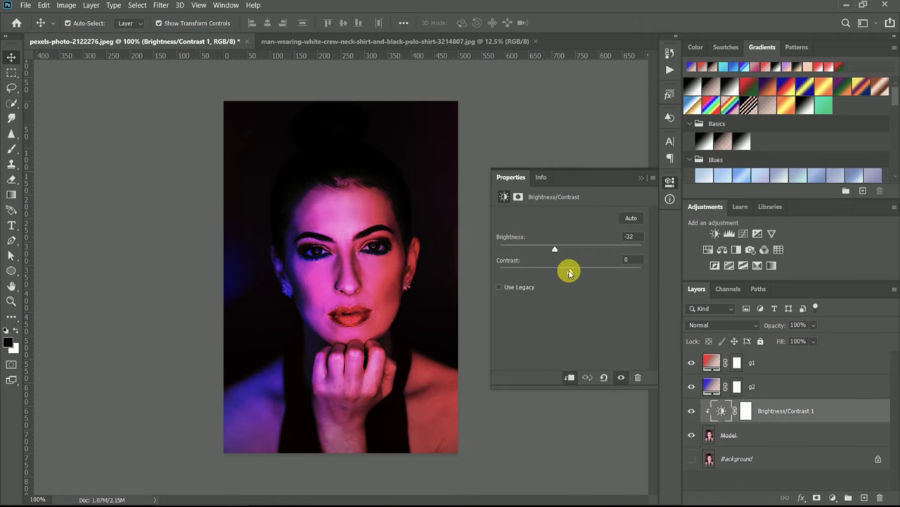
drag(570, 273, 584, 274)
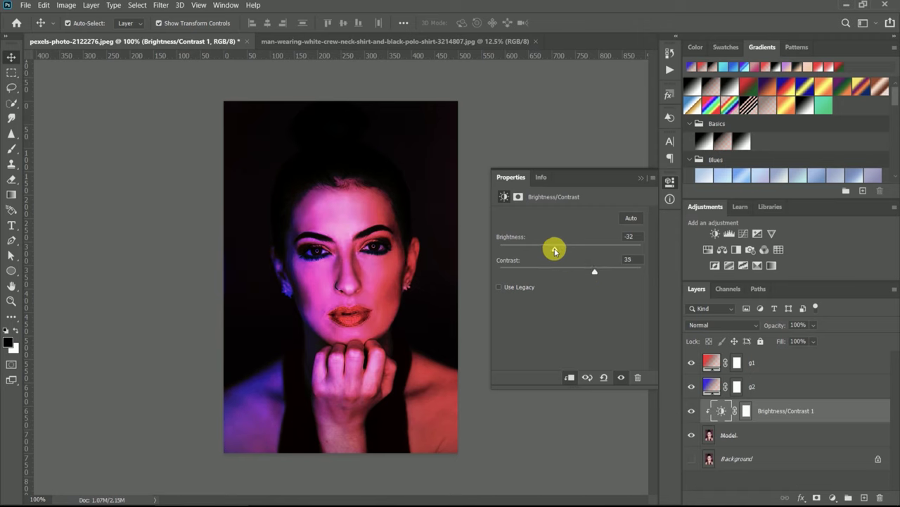
drag(555, 250, 552, 252)
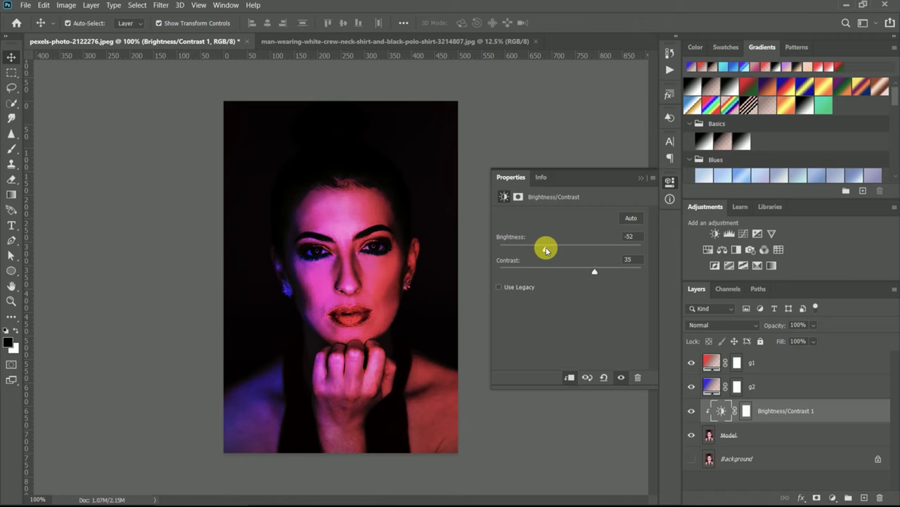
mouse_move(591, 274)
mouse_down()
mouse_move(550, 276)
mouse_move(565, 277)
mouse_move(562, 250)
mouse_up()
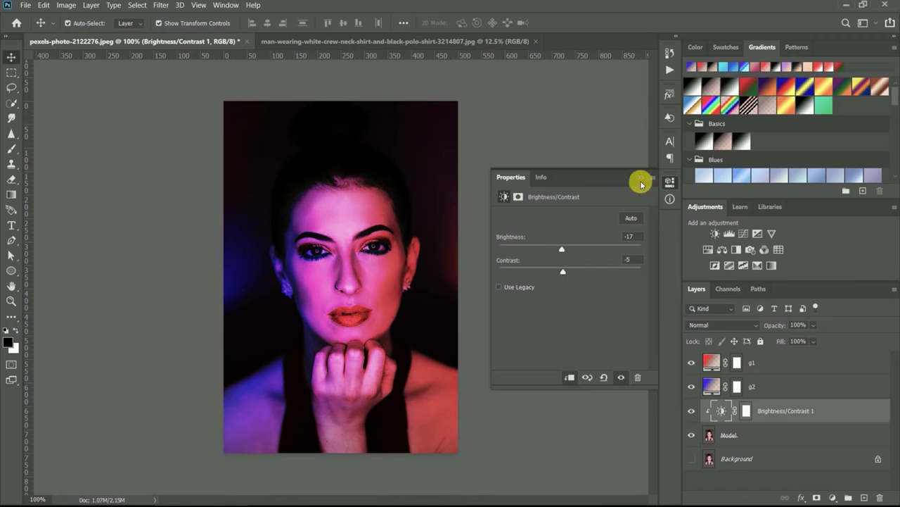
click(639, 179)
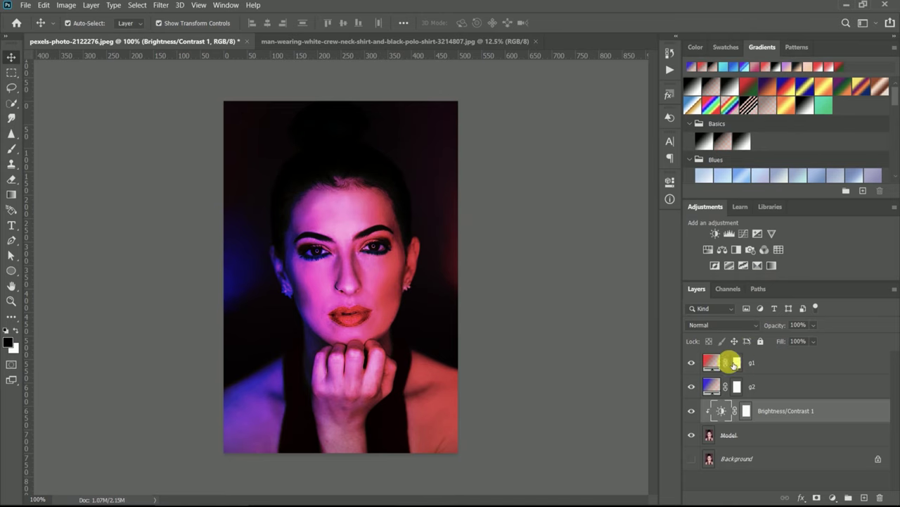
Open g1's gradient fill settings and its Gradient Editor.
click(715, 366)
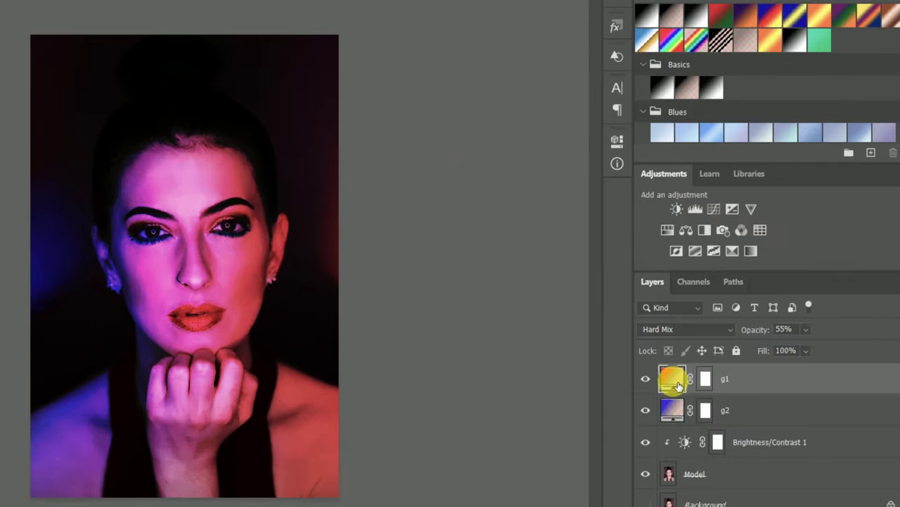
double_click(712, 363)
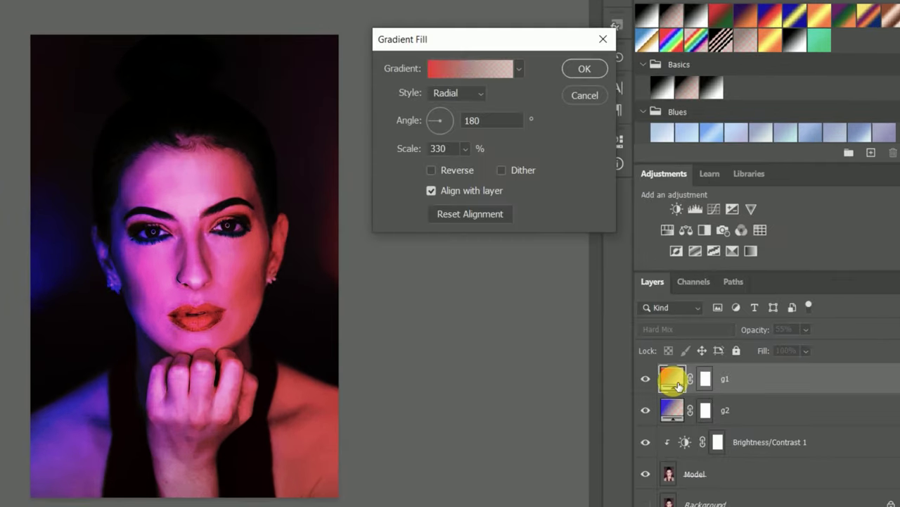
click(444, 73)
mouse_move(495, 9)
mouse_down()
mouse_move(472, 20)
mouse_move(559, 42)
mouse_move(727, 26)
mouse_up()
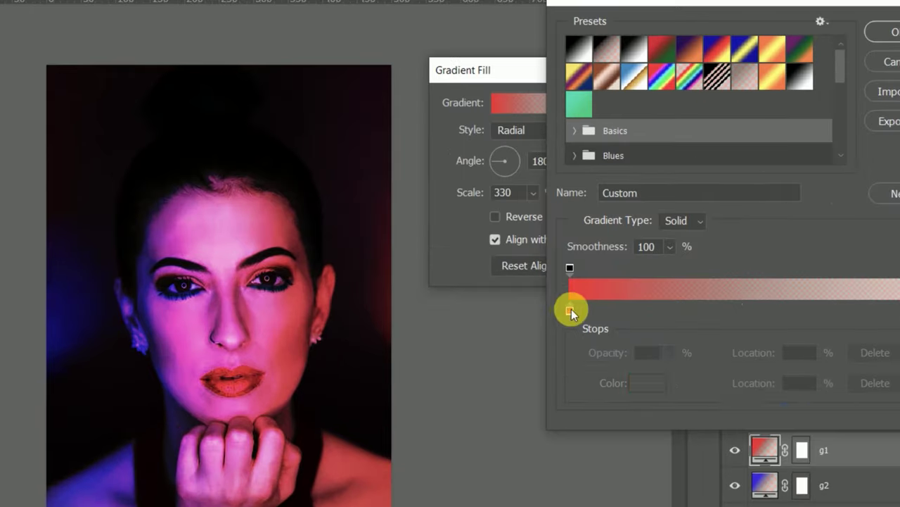
Change the gradient's left colour stop to a pale yellow.
click(596, 269)
double_click(570, 310)
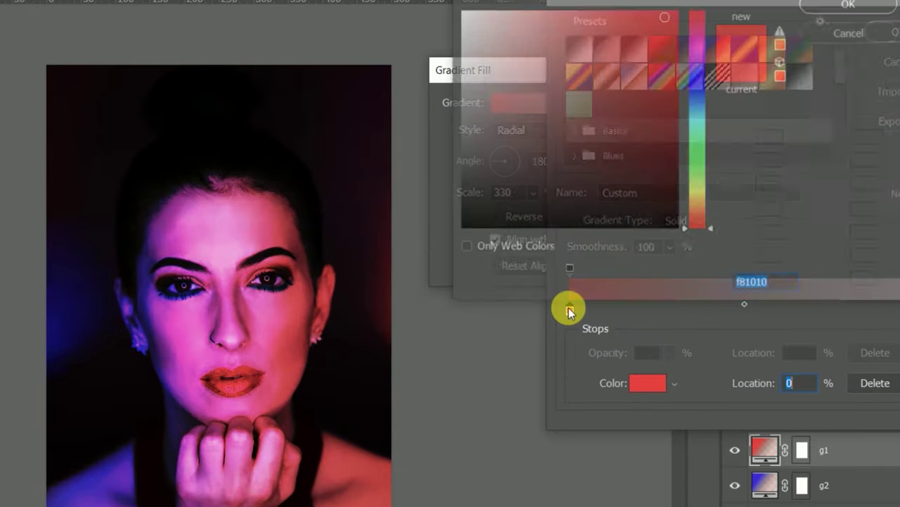
click(700, 192)
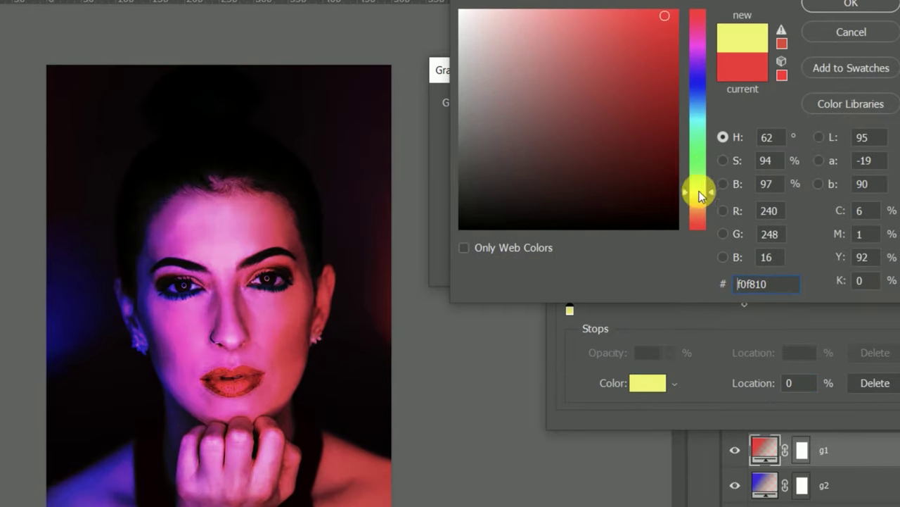
drag(588, 22, 563, 21)
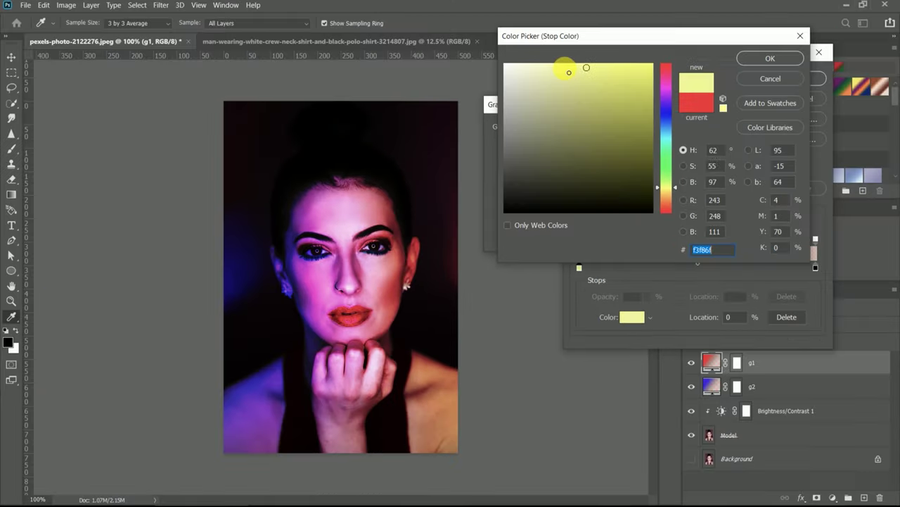
click(565, 68)
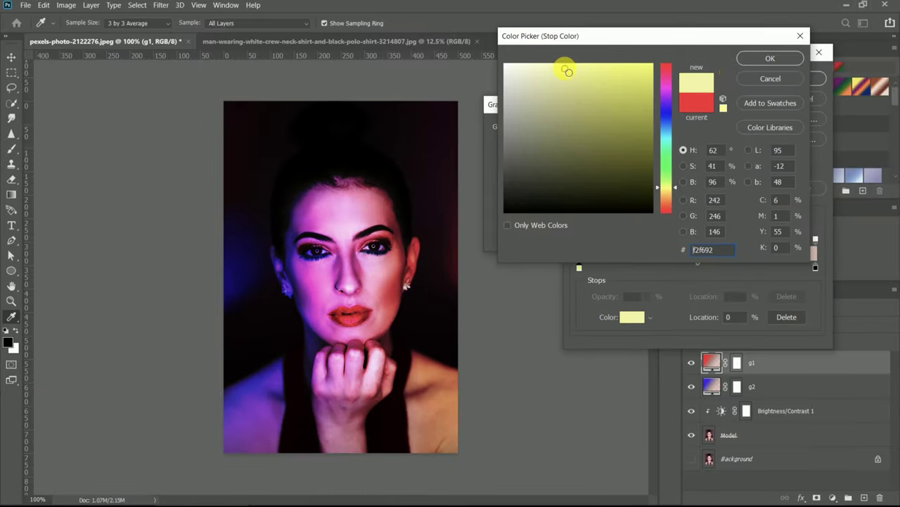
click(753, 68)
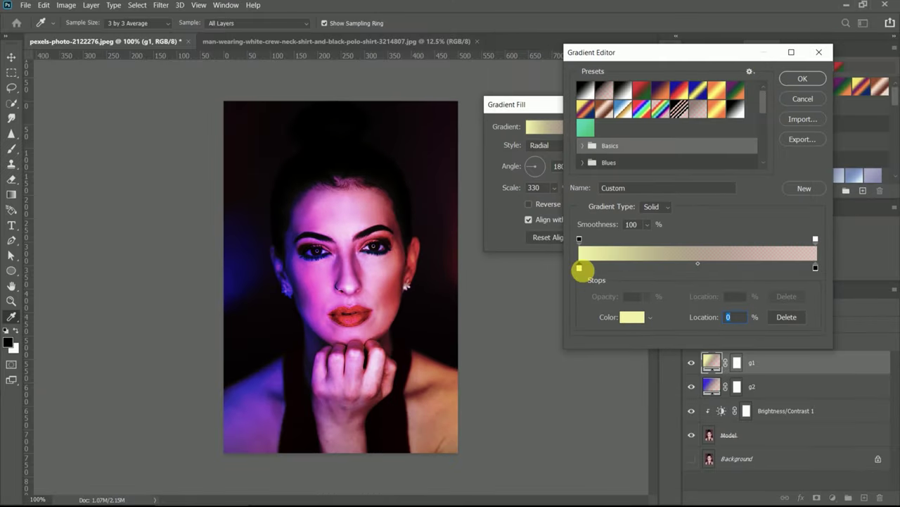
Recolour the left stop to bright cyan #11effd.
double_click(578, 267)
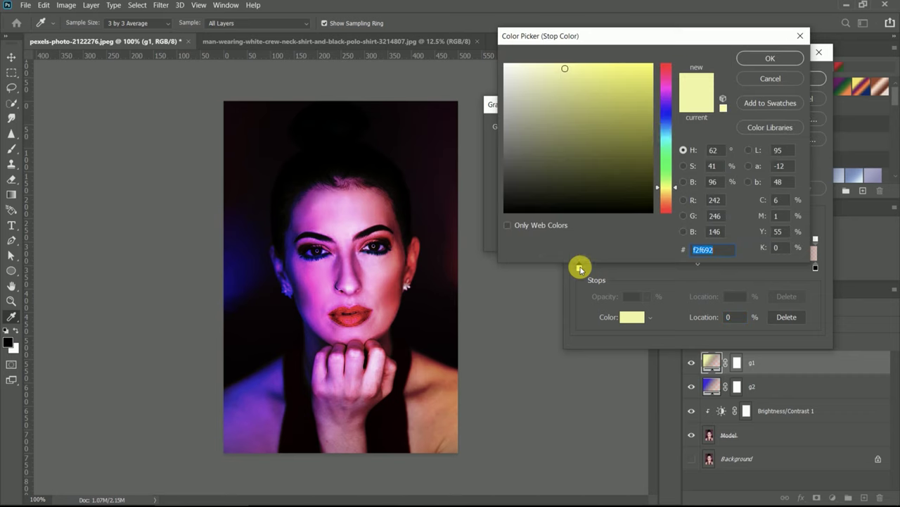
drag(665, 127, 667, 139)
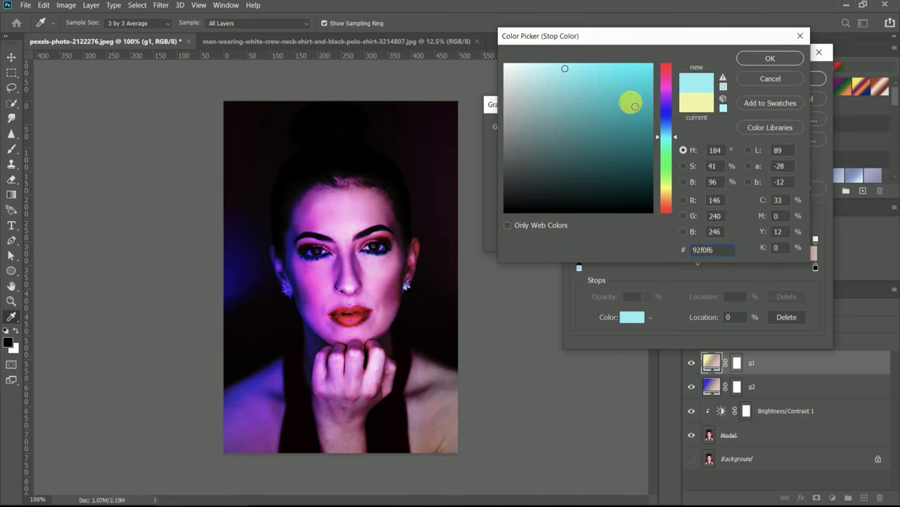
click(643, 64)
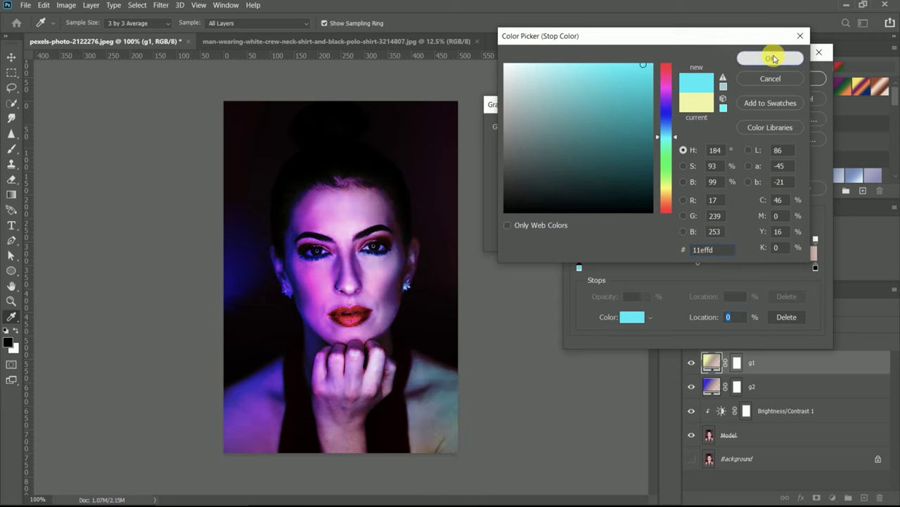
click(768, 56)
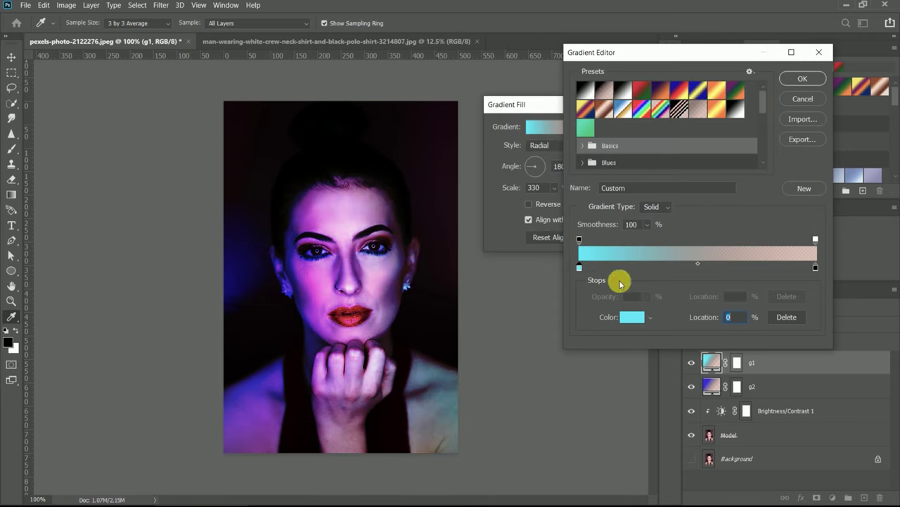
Shift the midpoint and add a stop near the start, then cancel to keep the red gradient.
click(699, 265)
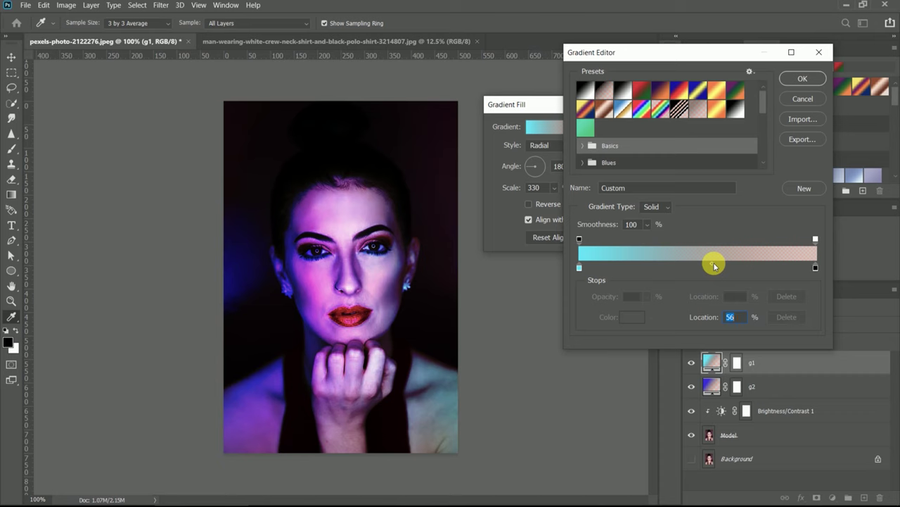
drag(707, 266, 689, 265)
click(671, 267)
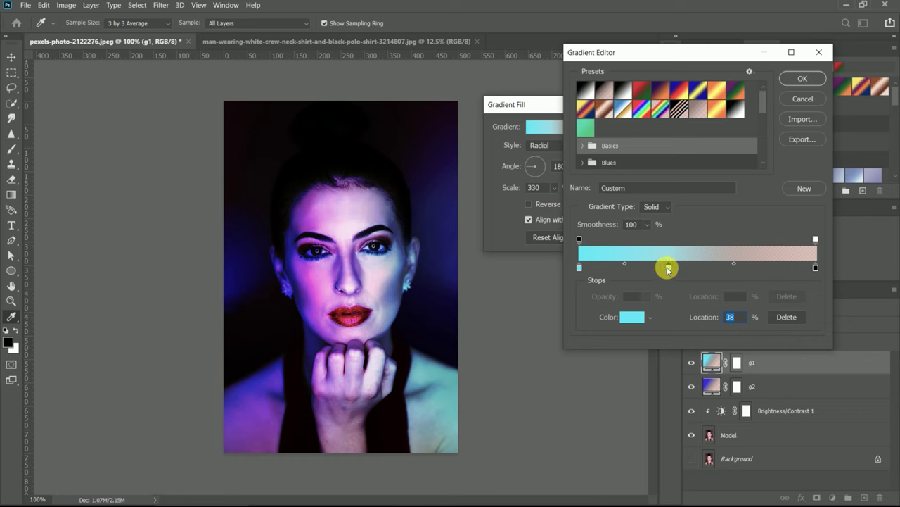
drag(669, 268, 580, 266)
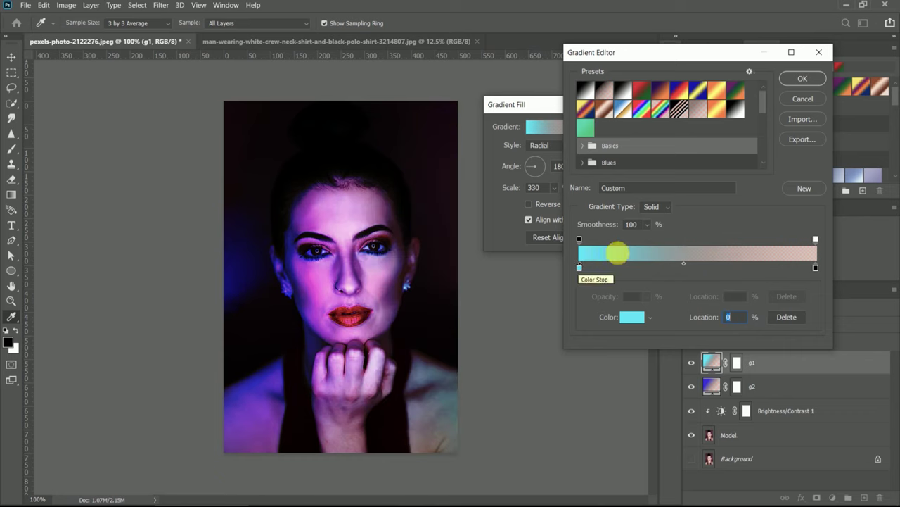
click(802, 82)
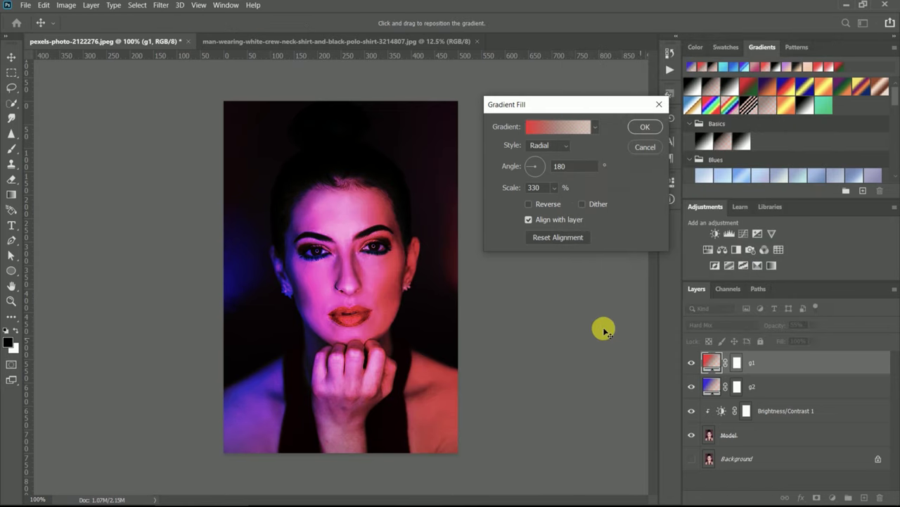